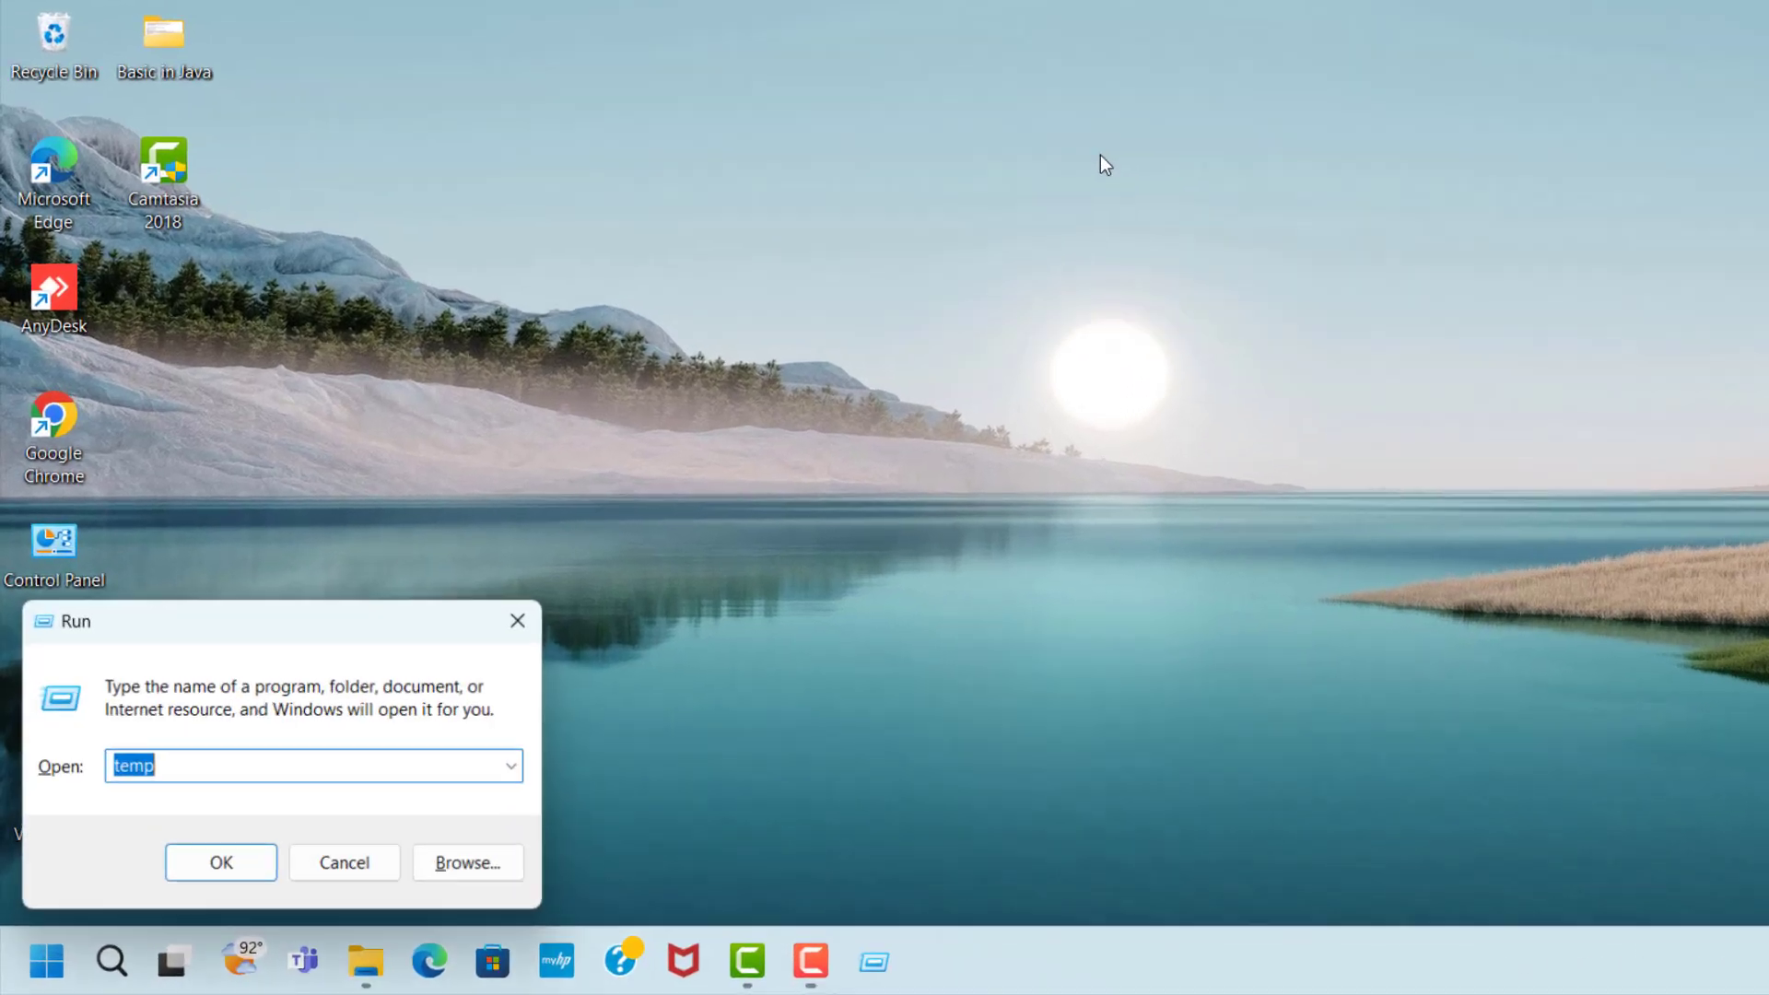
Run %appdata% to open the user's roaming application data folder.
text(%)
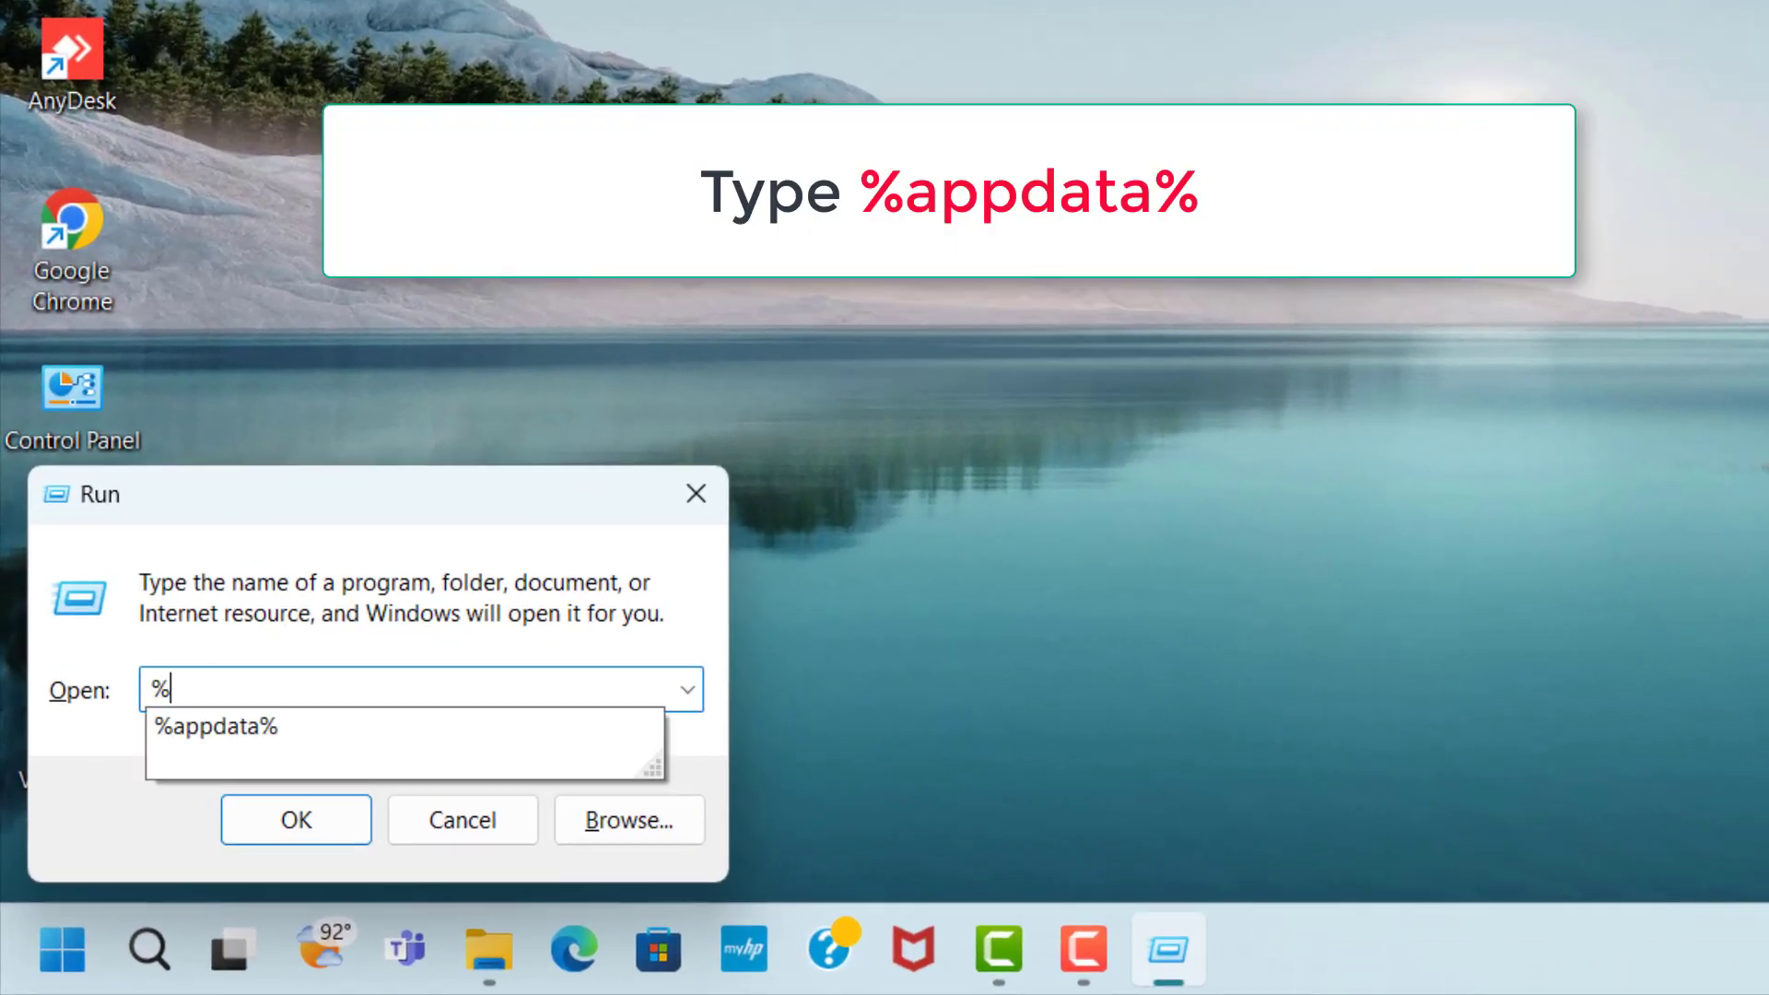
text(appdata%)
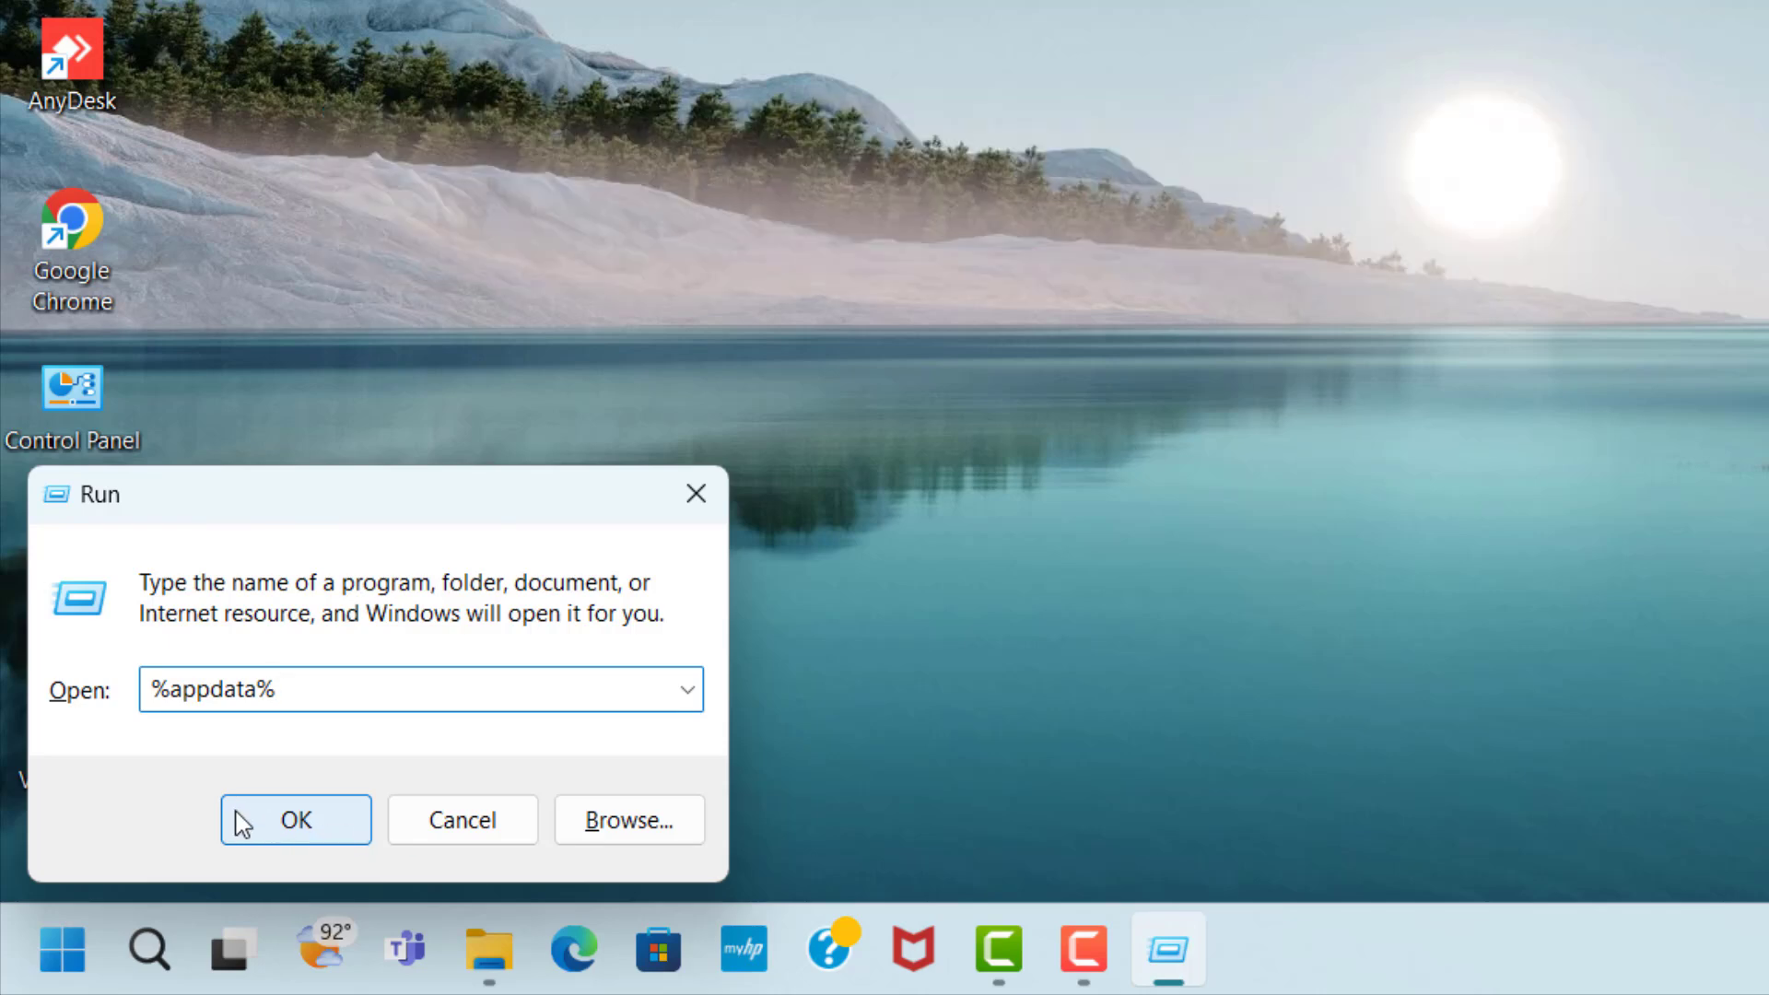
click(326, 839)
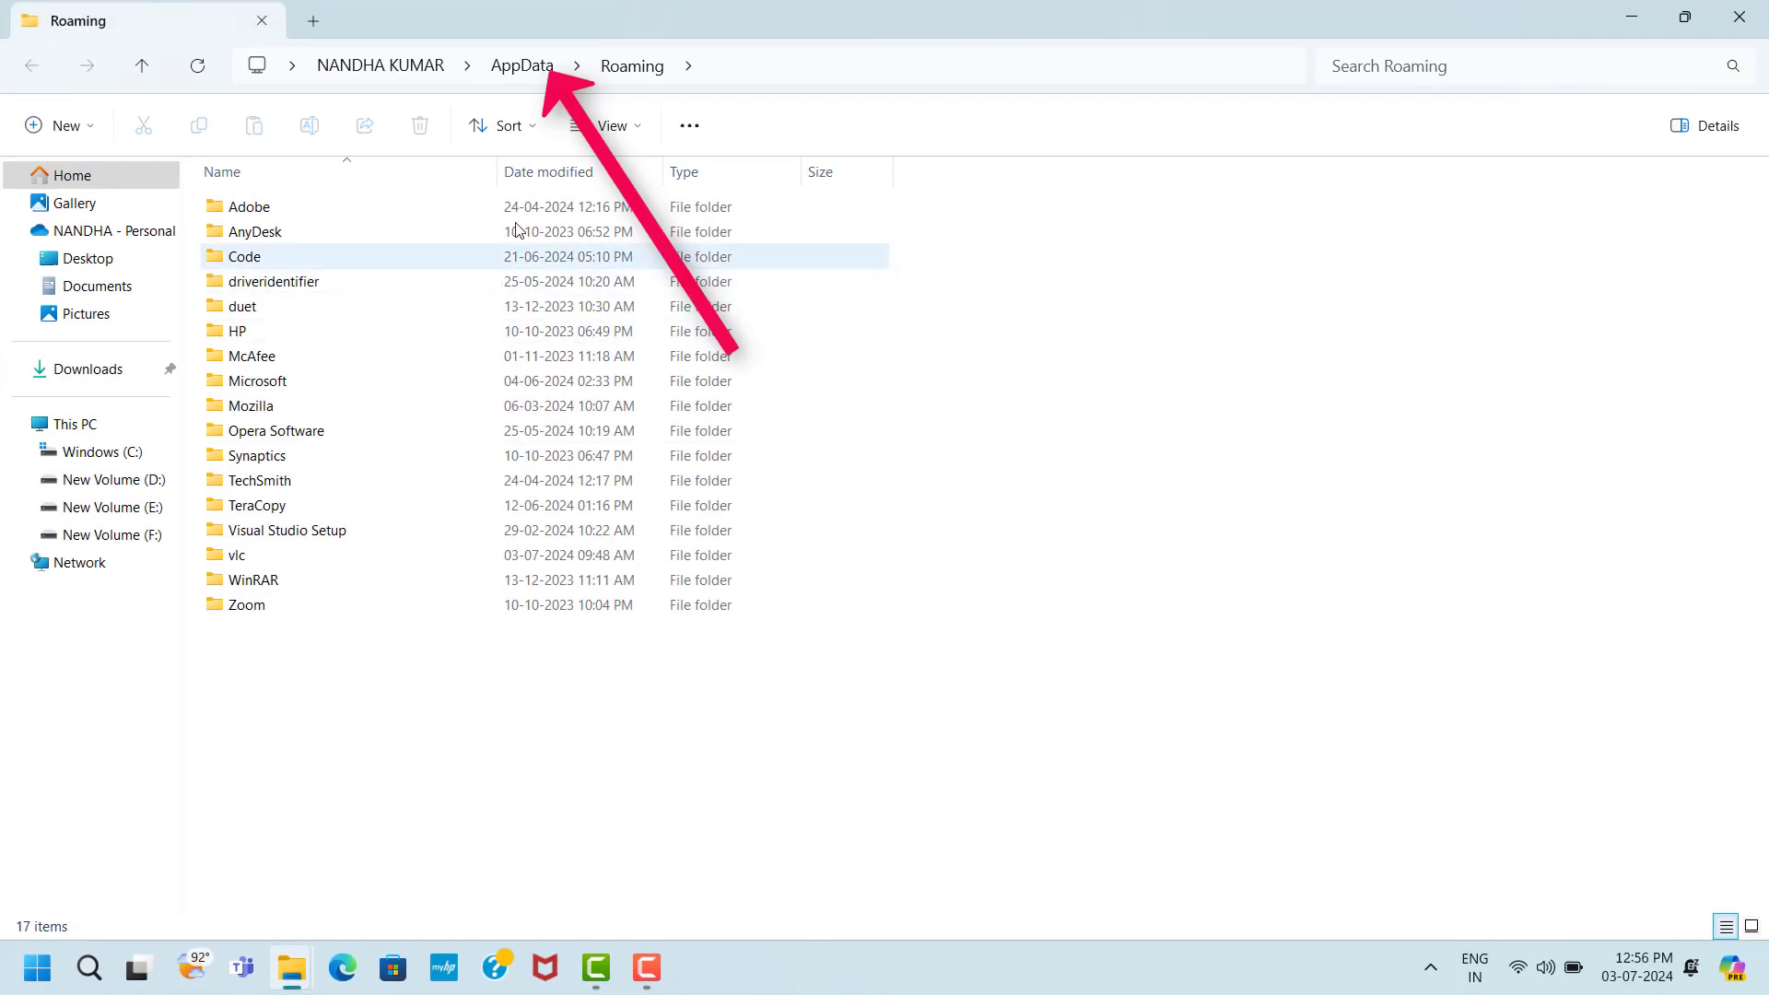
Go up to the AppData folder and open the Temp folder inside Local.
click(523, 67)
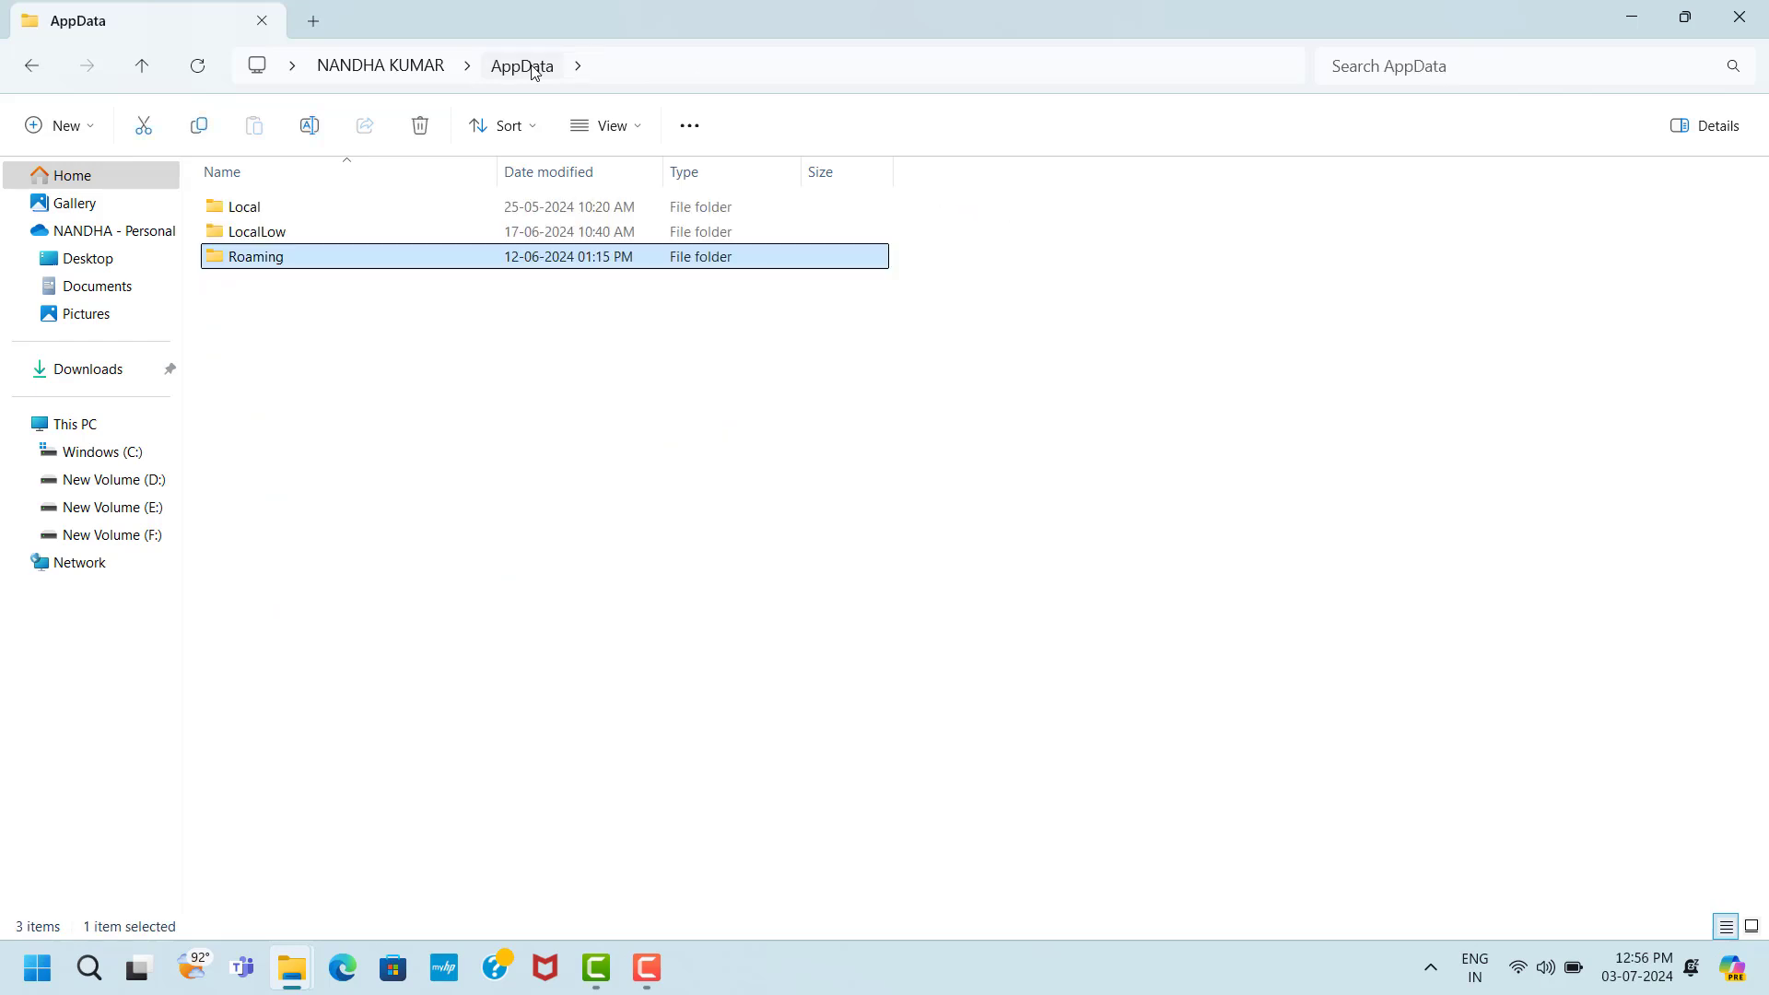
click(355, 207)
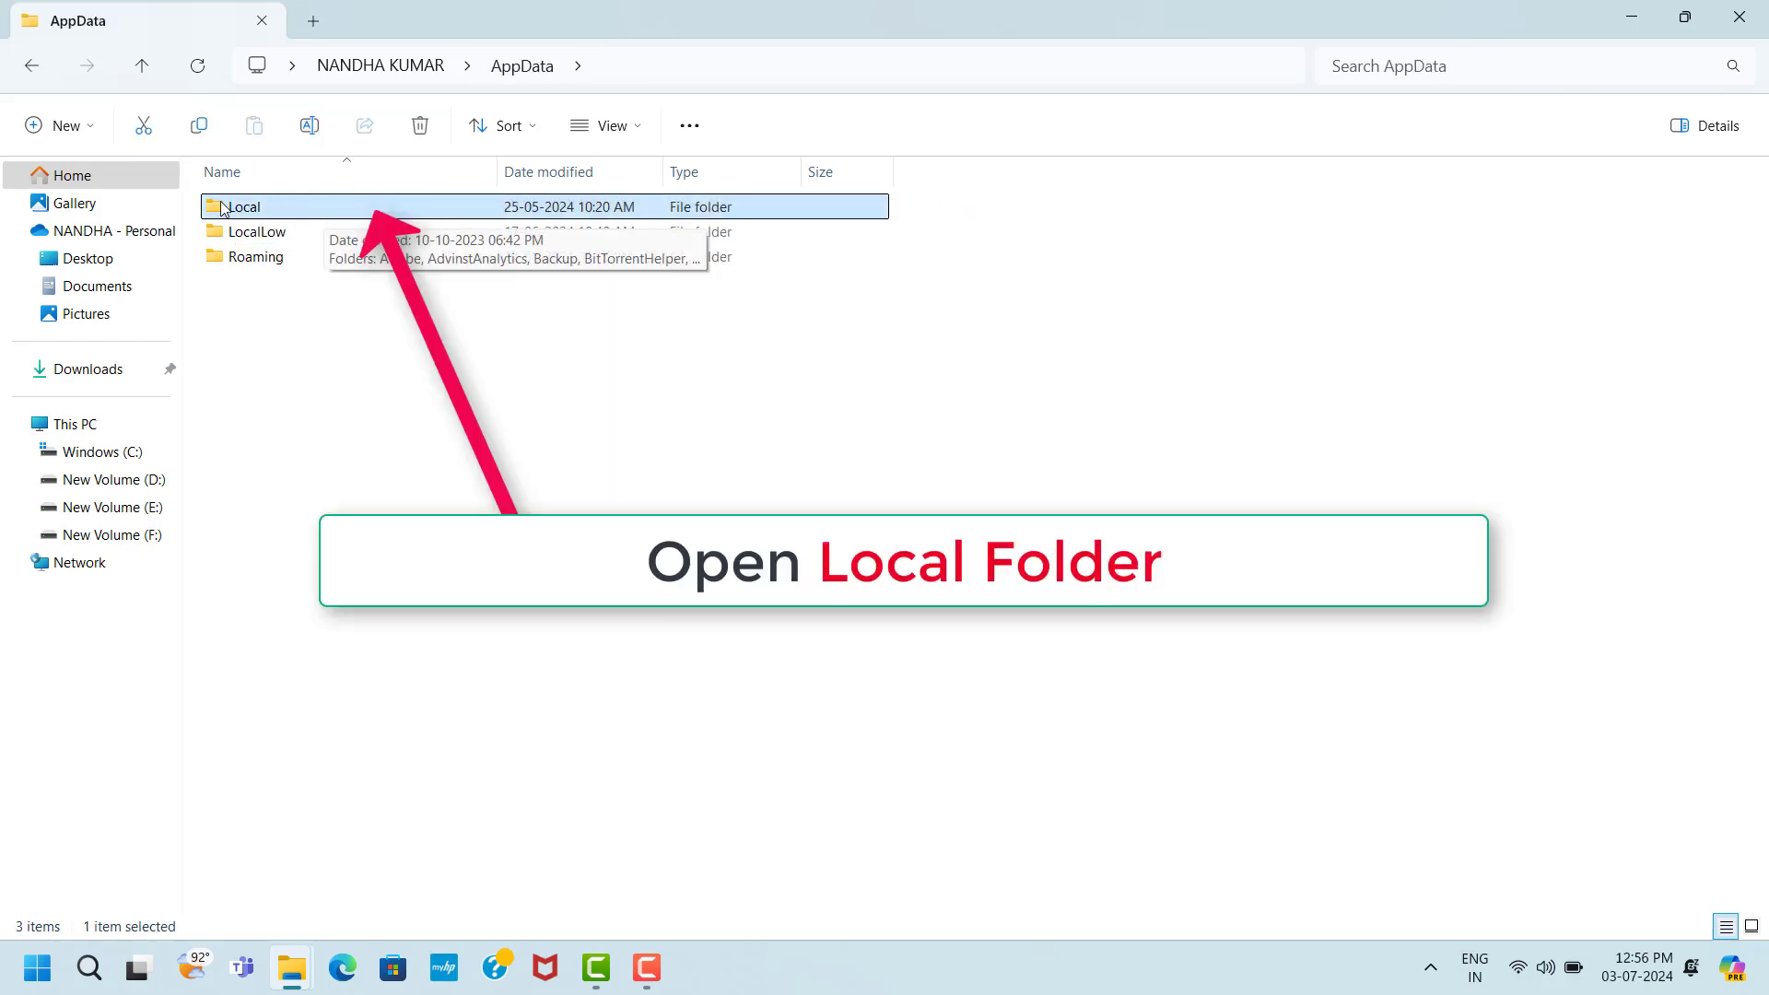
double_click(310, 217)
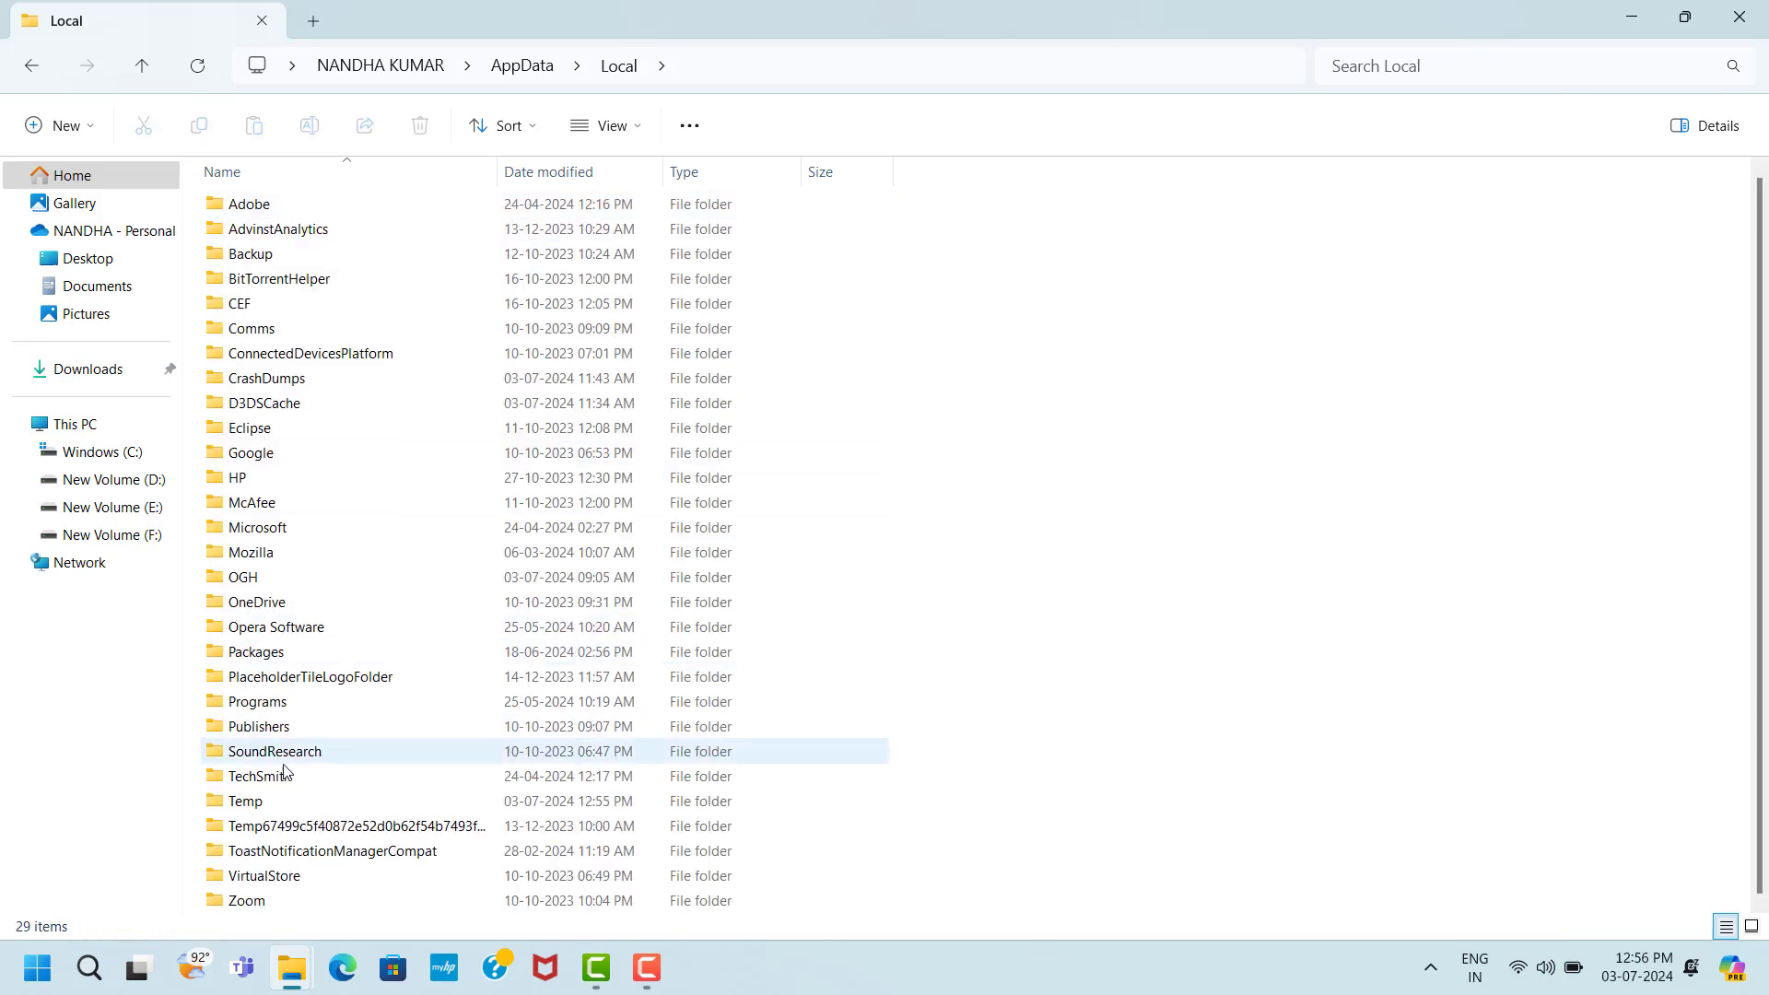
click(307, 805)
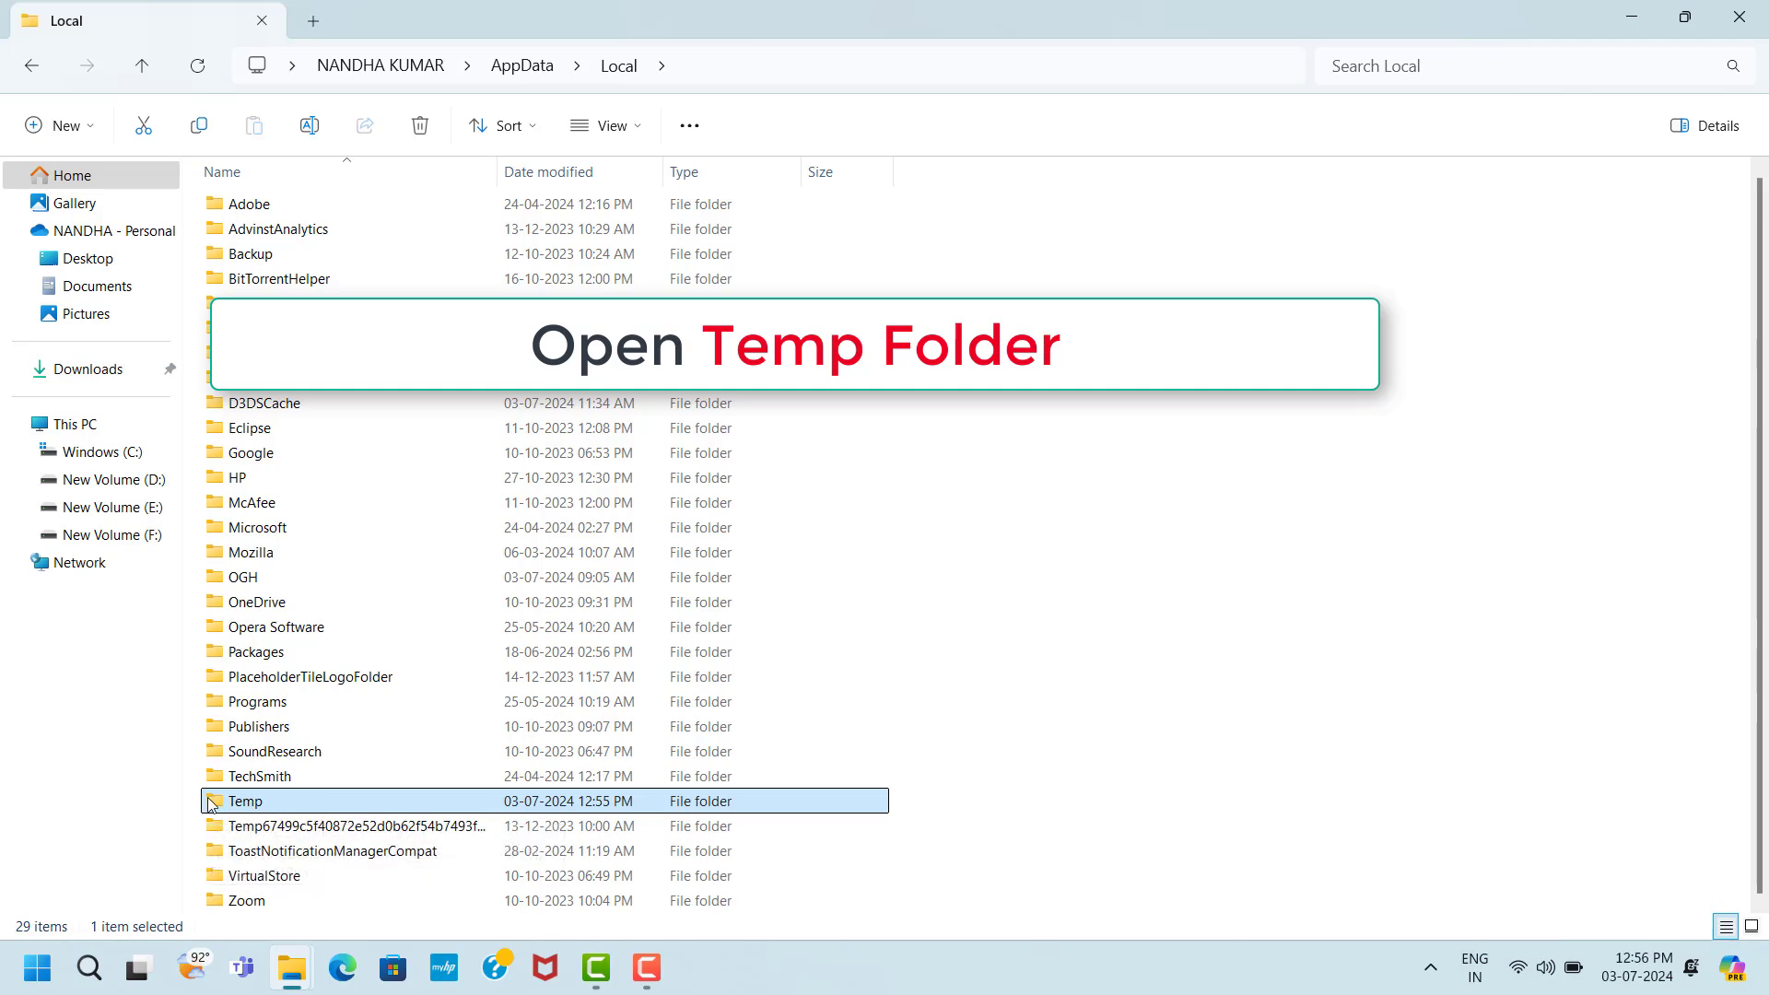
double_click(304, 806)
Select all items in the AppData Local Temp folder and call up the options for deleting them.
click(348, 211)
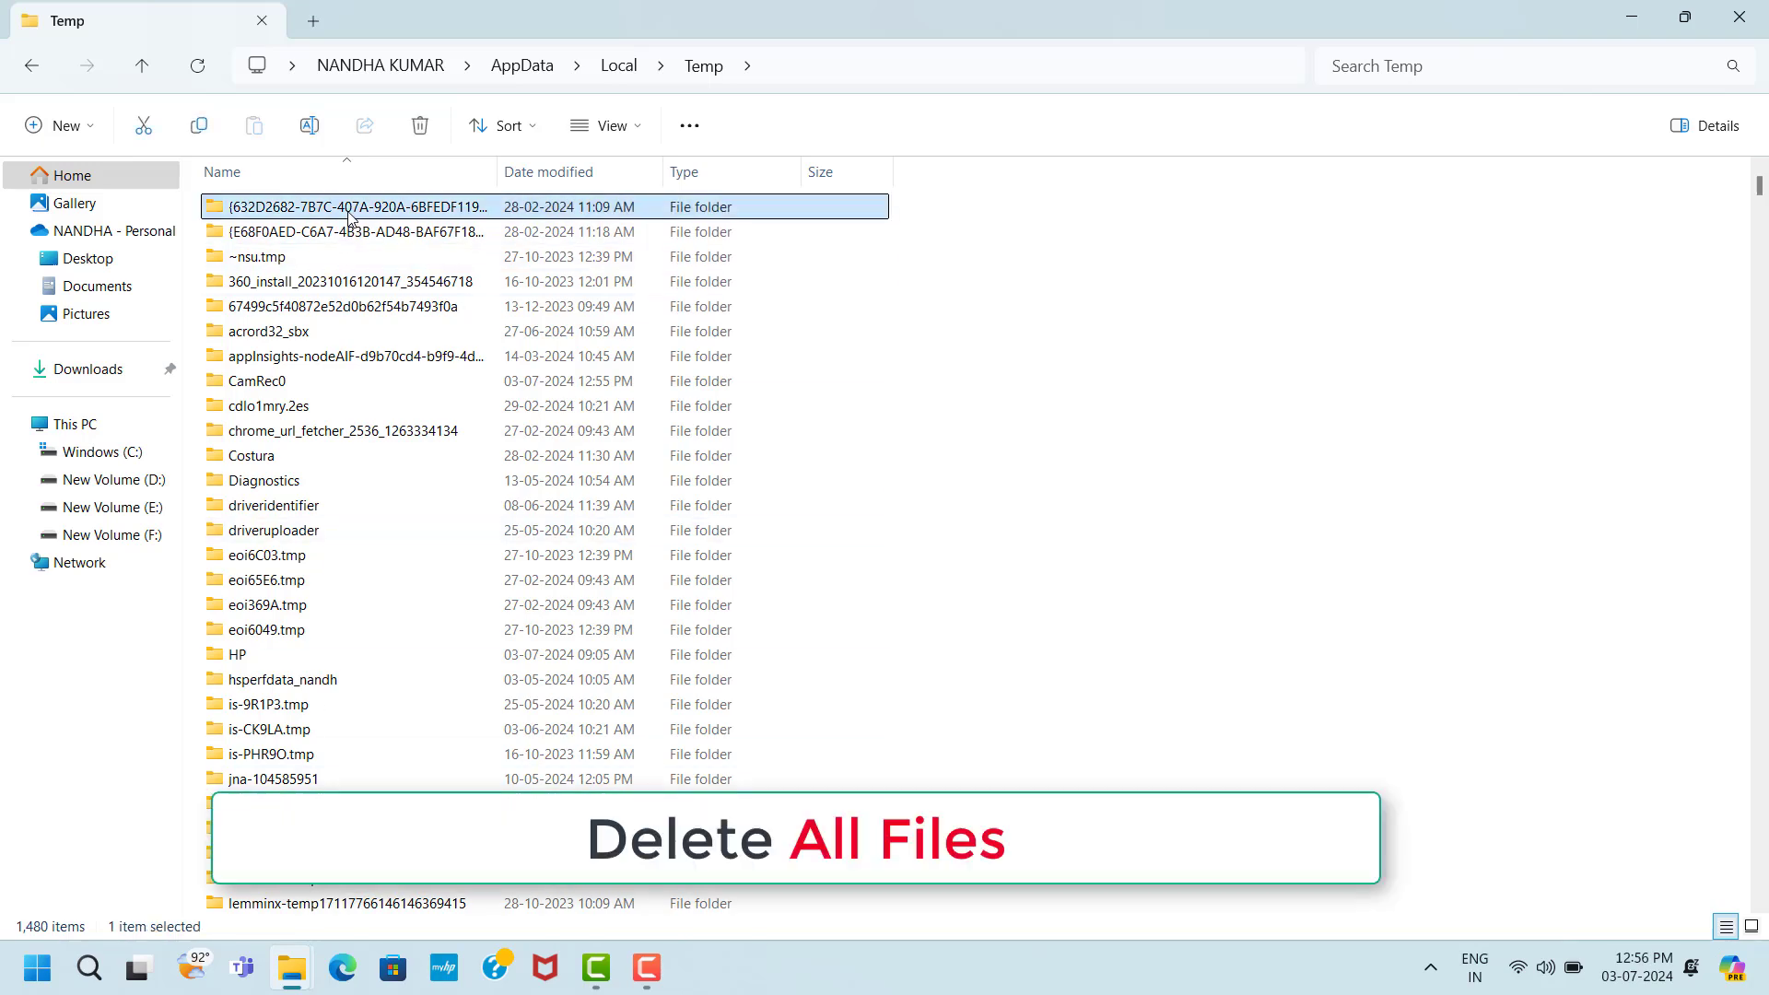
key(ctrl+a)
right_click(350, 215)
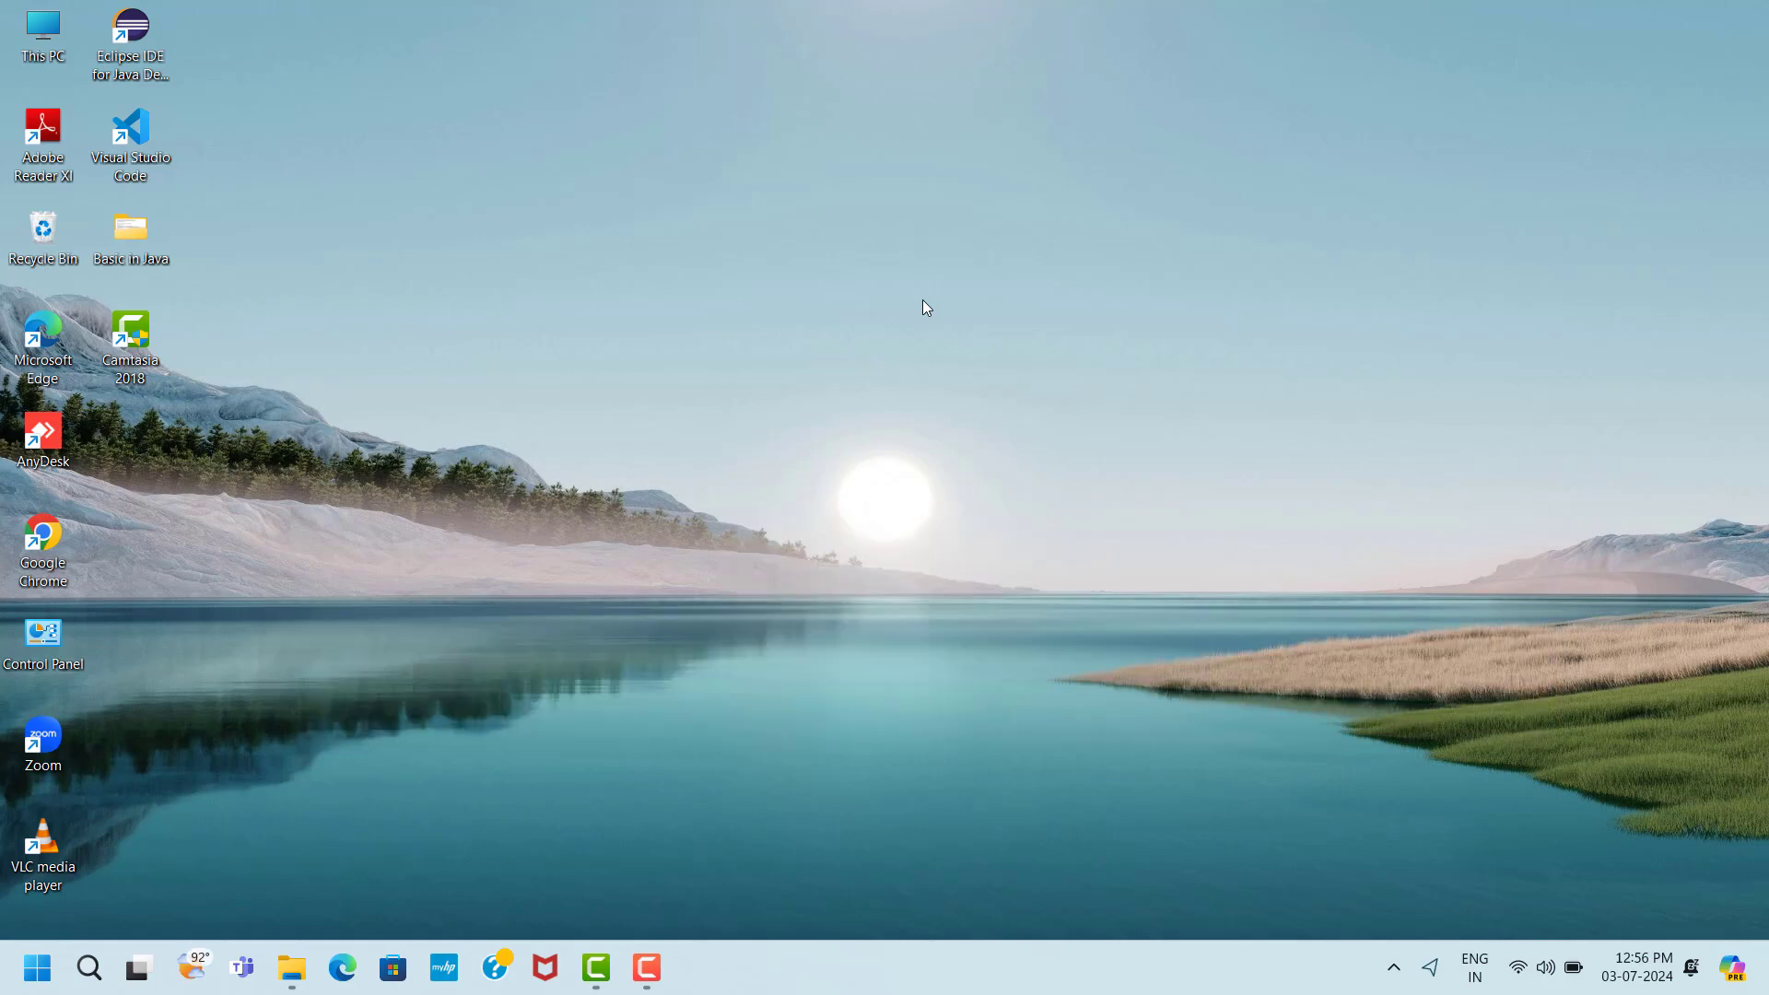
Run temp to open the Windows Temp folder.
key(super+r)
text(te)
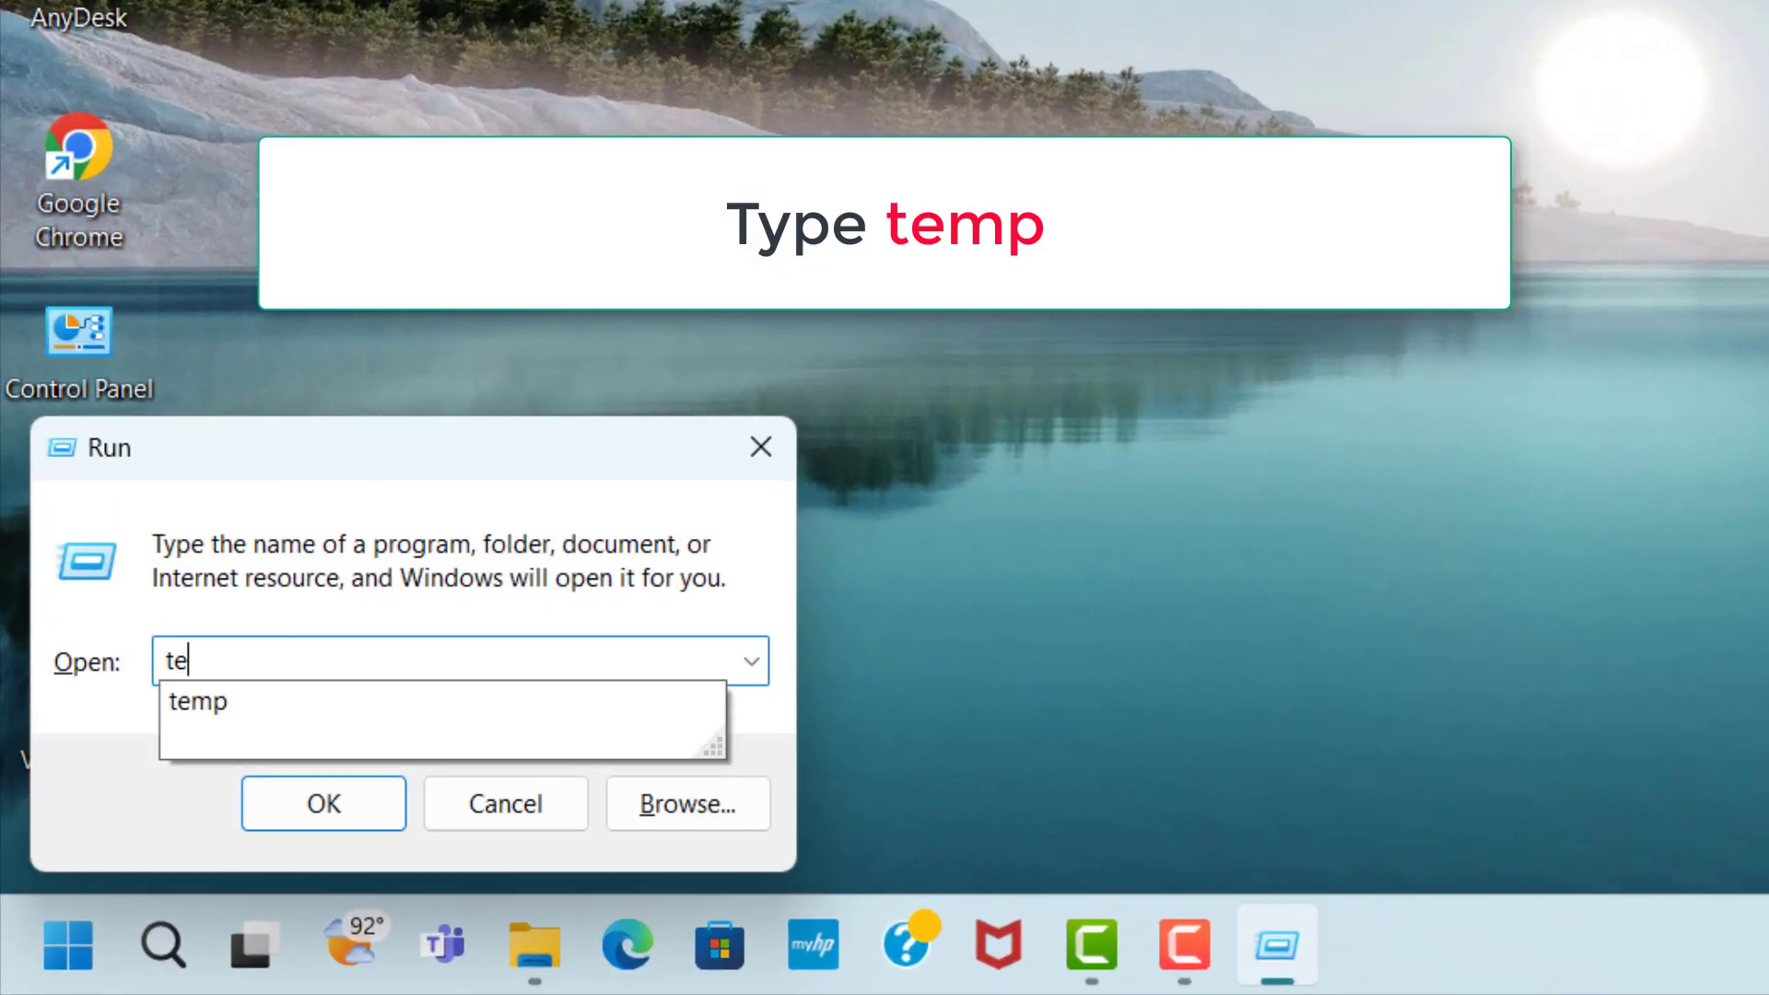
text(mp)
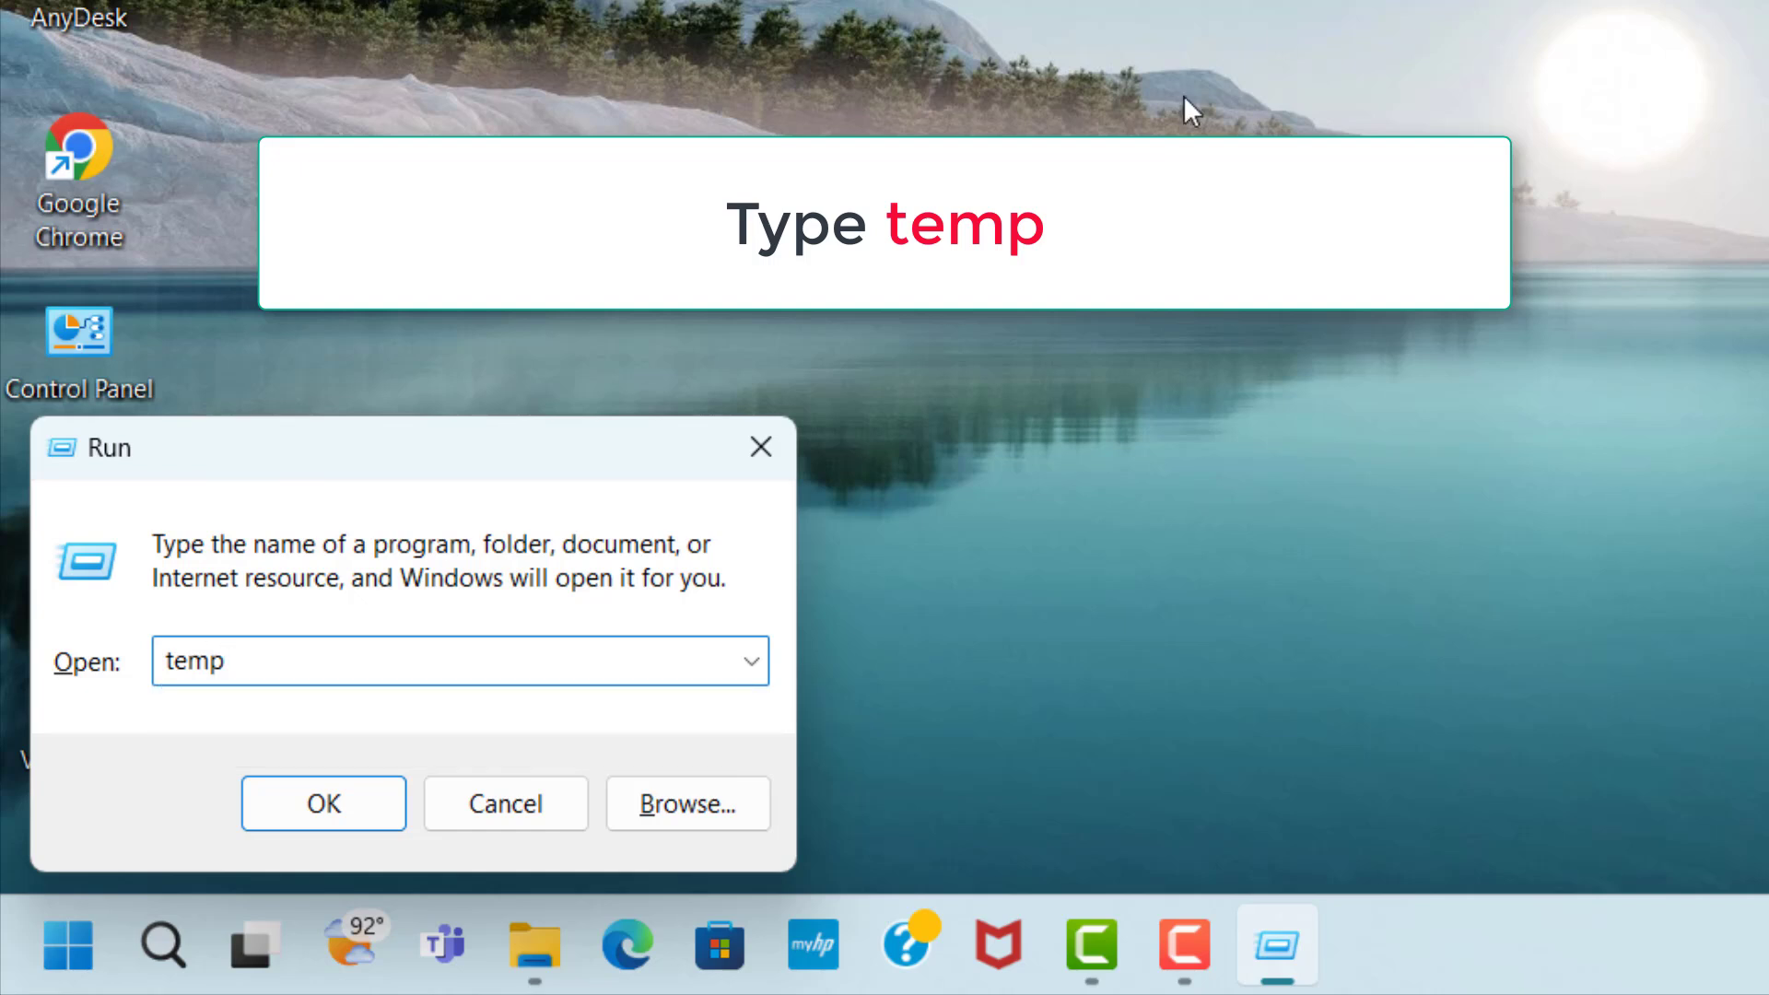
click(366, 805)
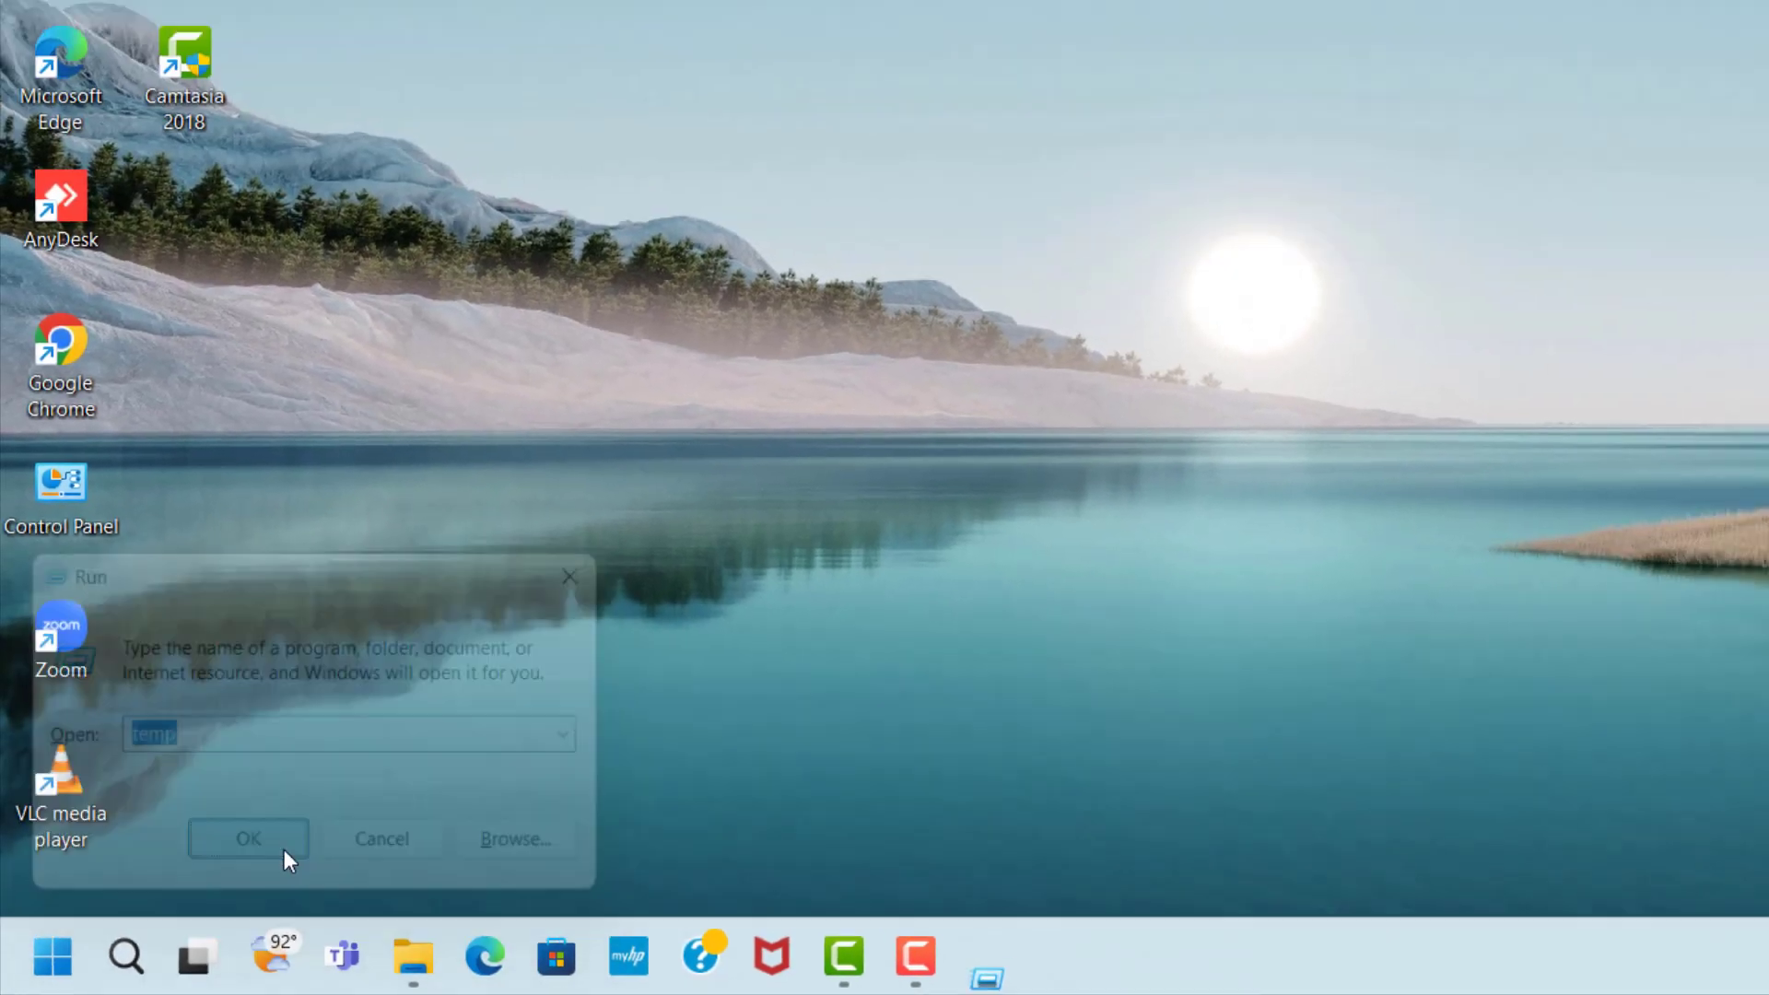
Select all items in the Windows Temp folder and call up the options for deleting them.
click(450, 217)
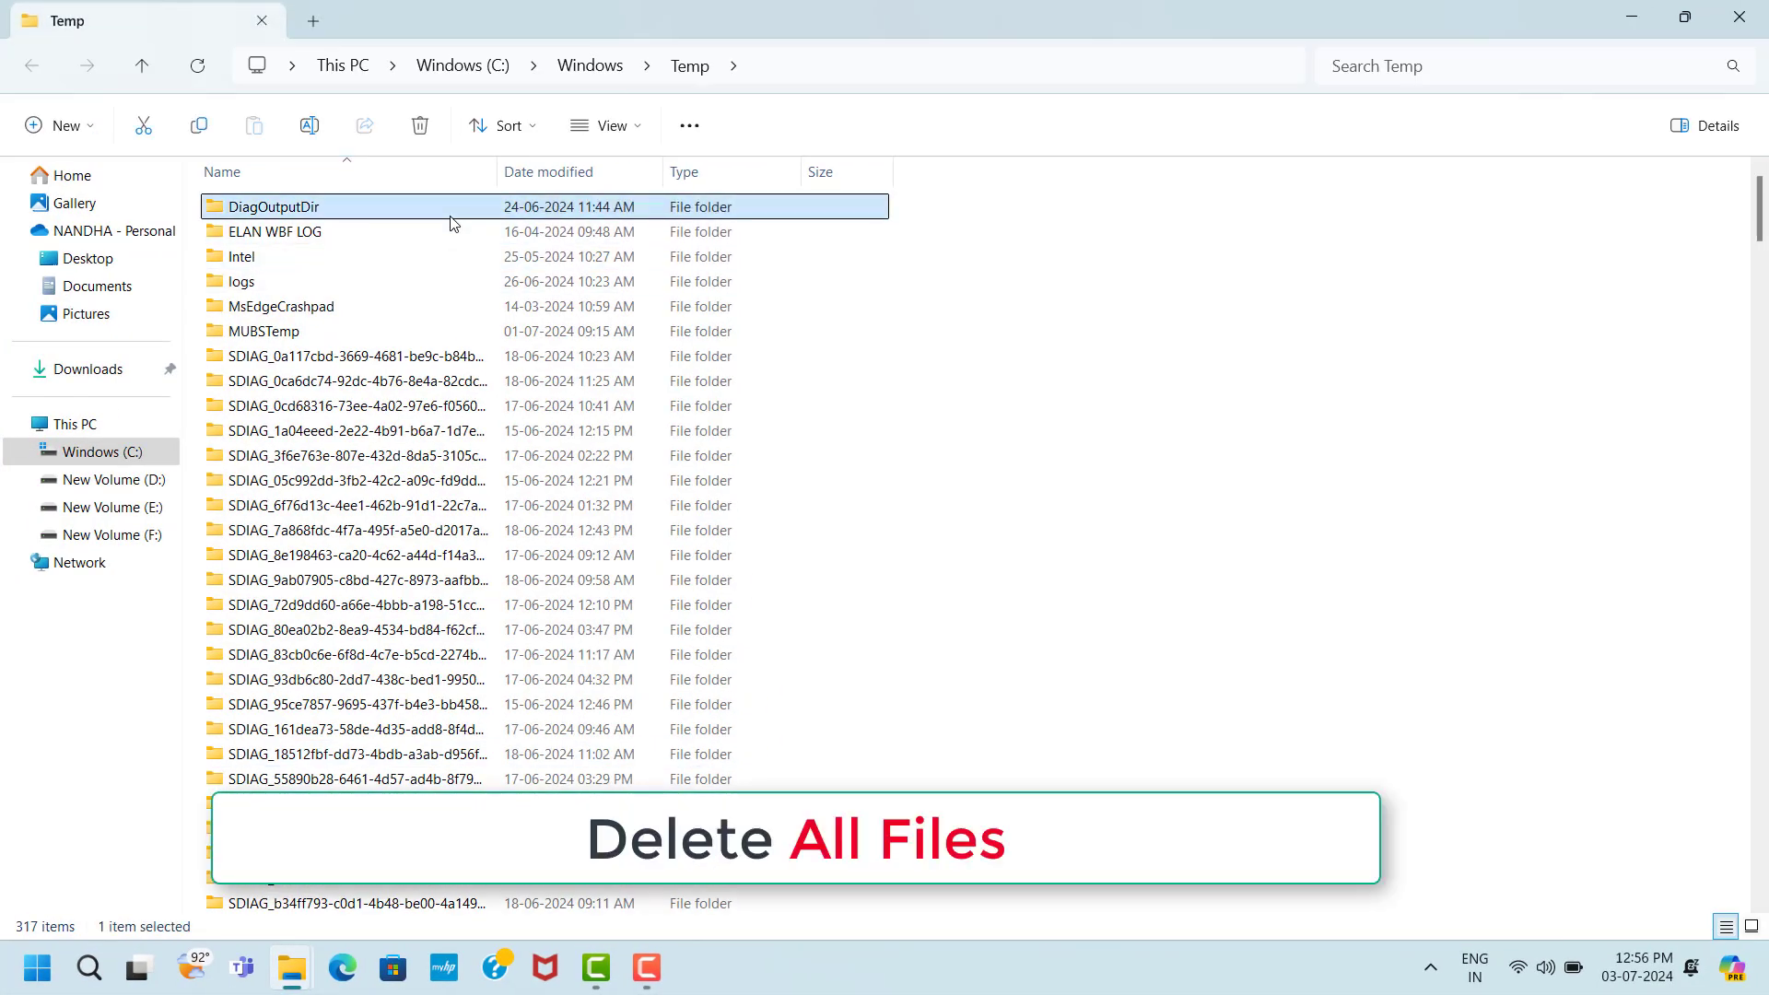
key(ctrl+a)
right_click(450, 221)
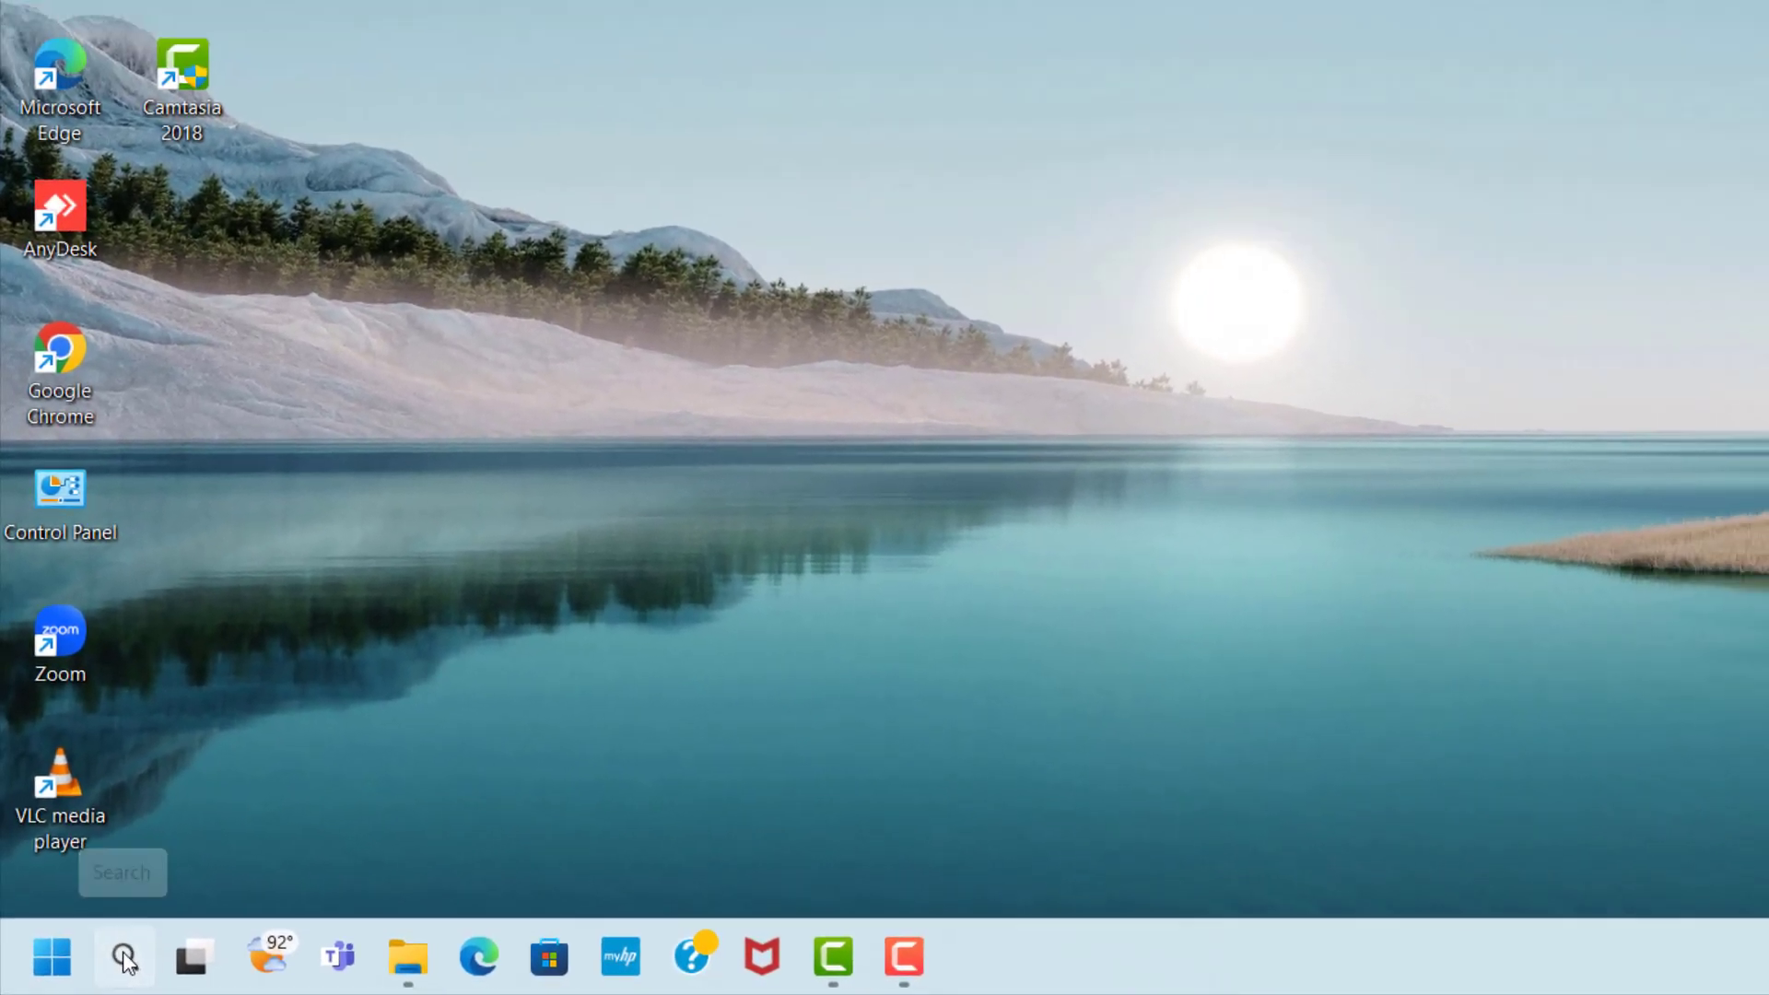
Search for "Check for updates", start a check in Windows Update and close Settings.
click(136, 951)
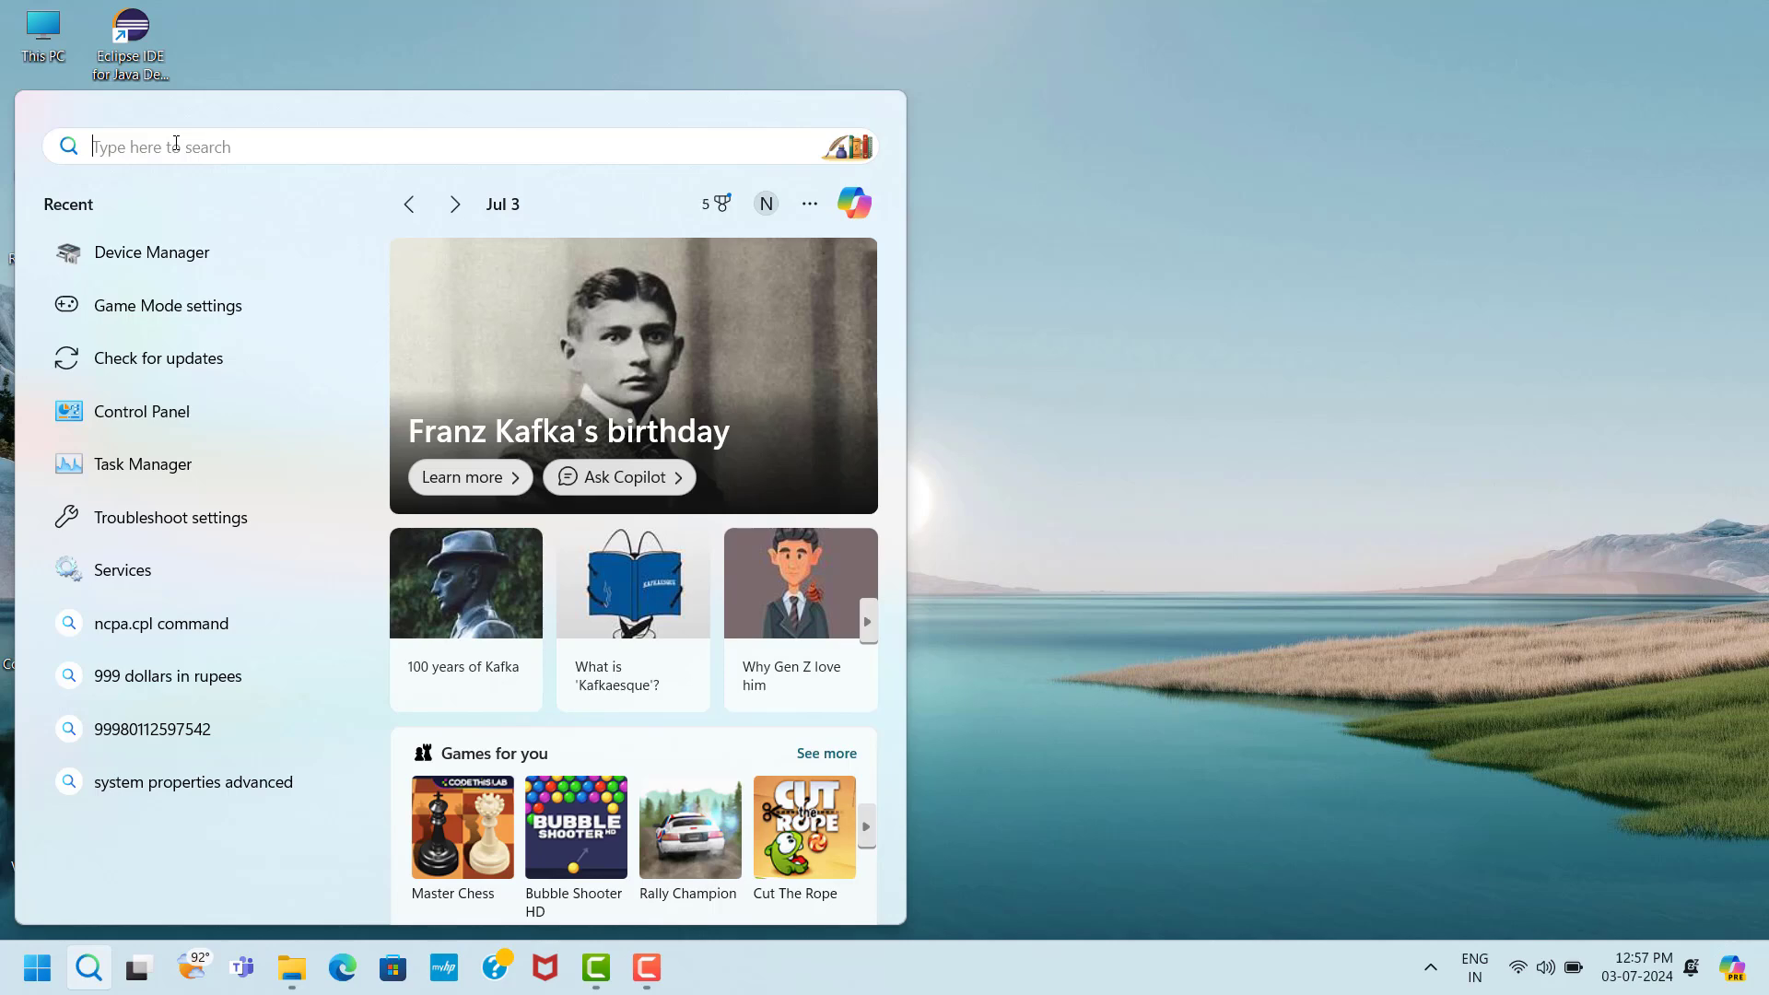
text(che)
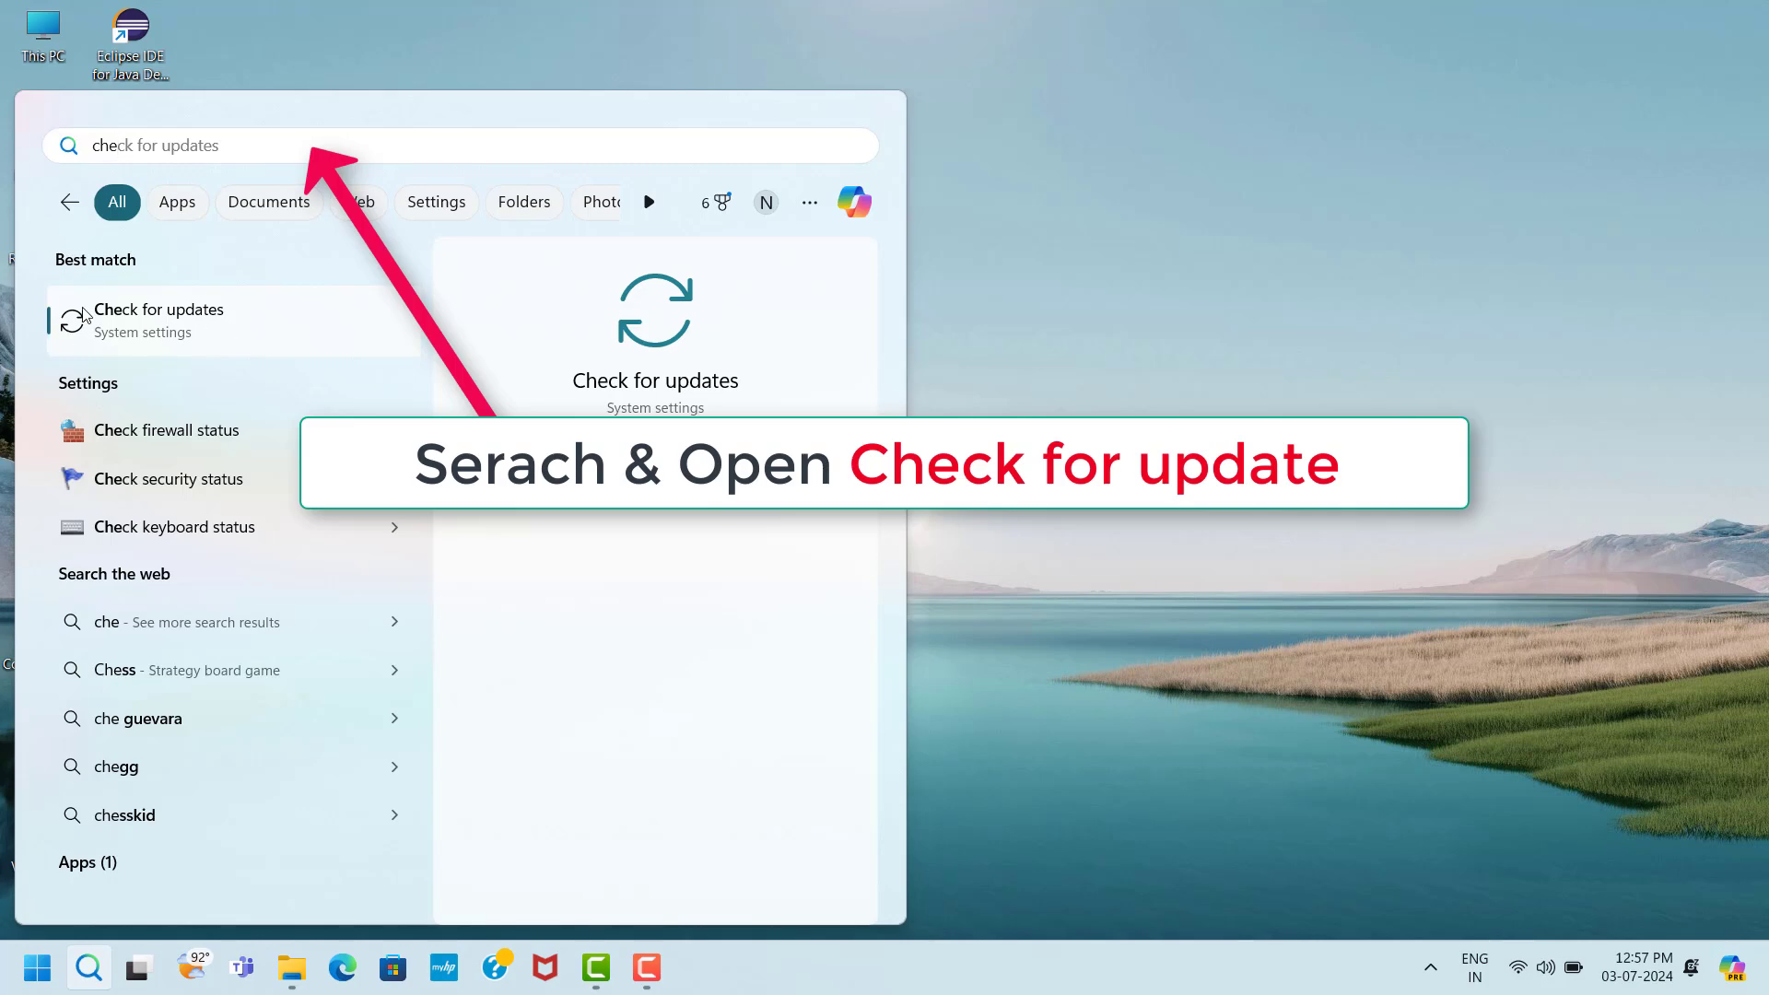
click(290, 337)
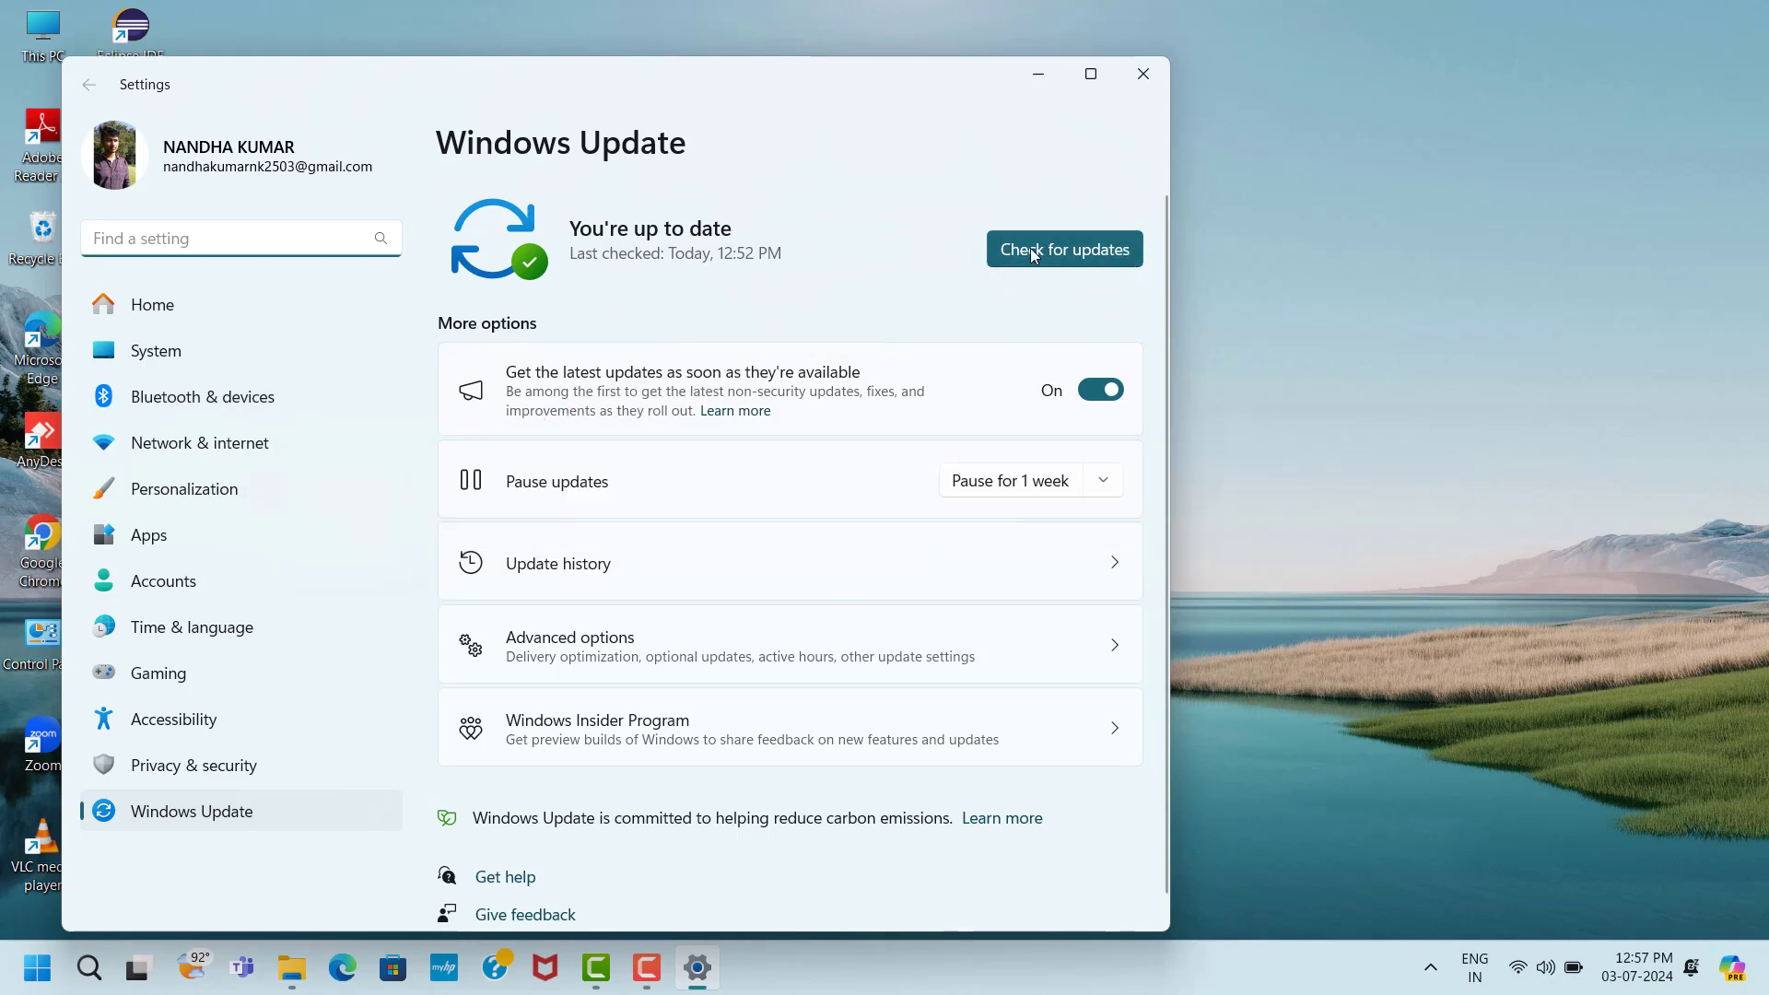
click(1098, 262)
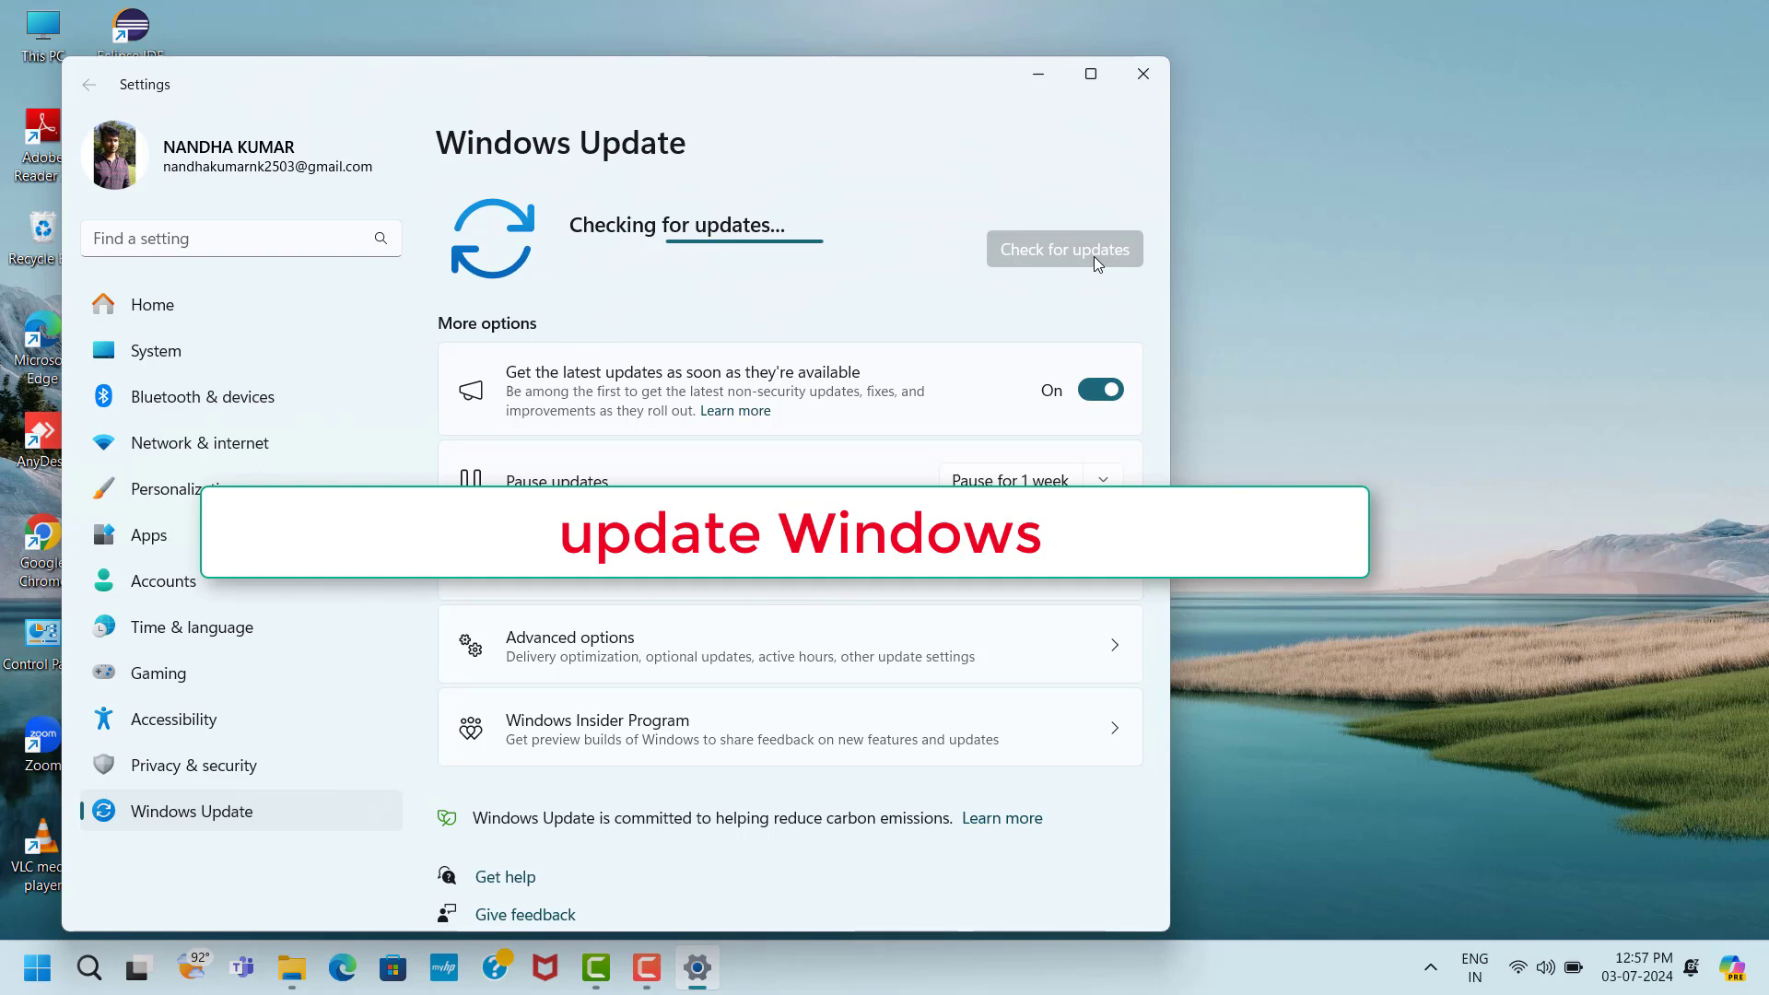
click(1148, 76)
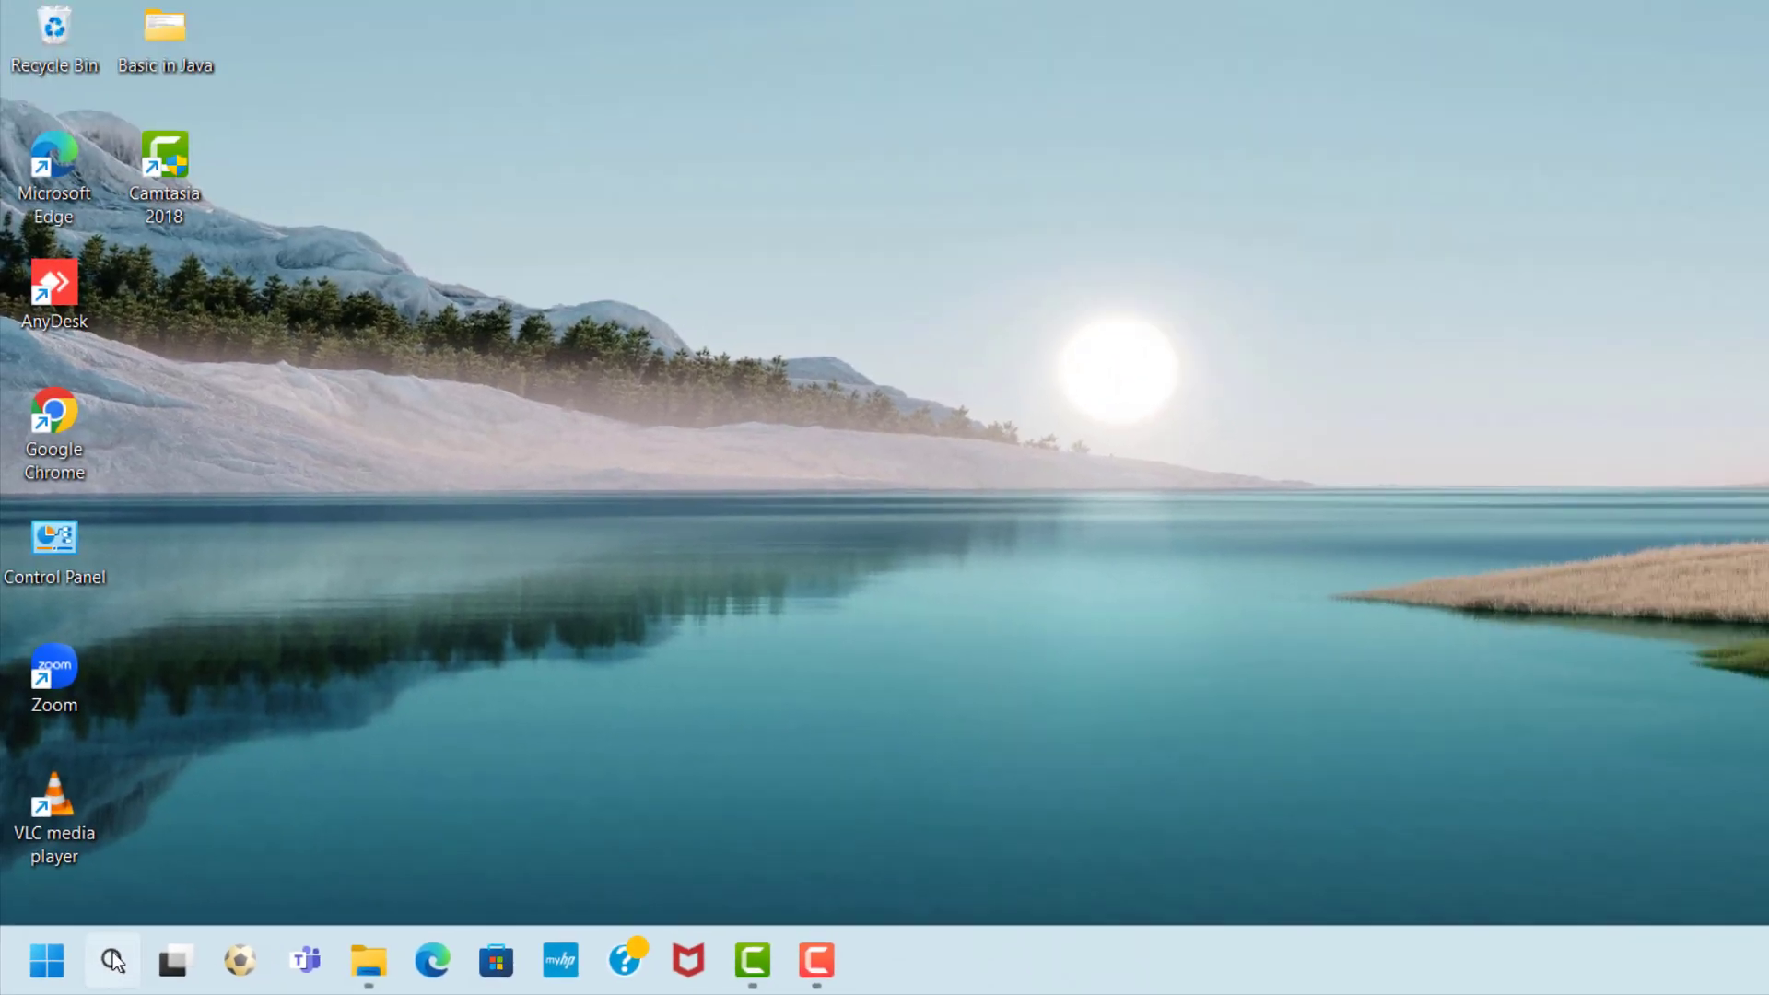
Search for the Game Mode settings, open them and turn Game Mode on.
click(162, 944)
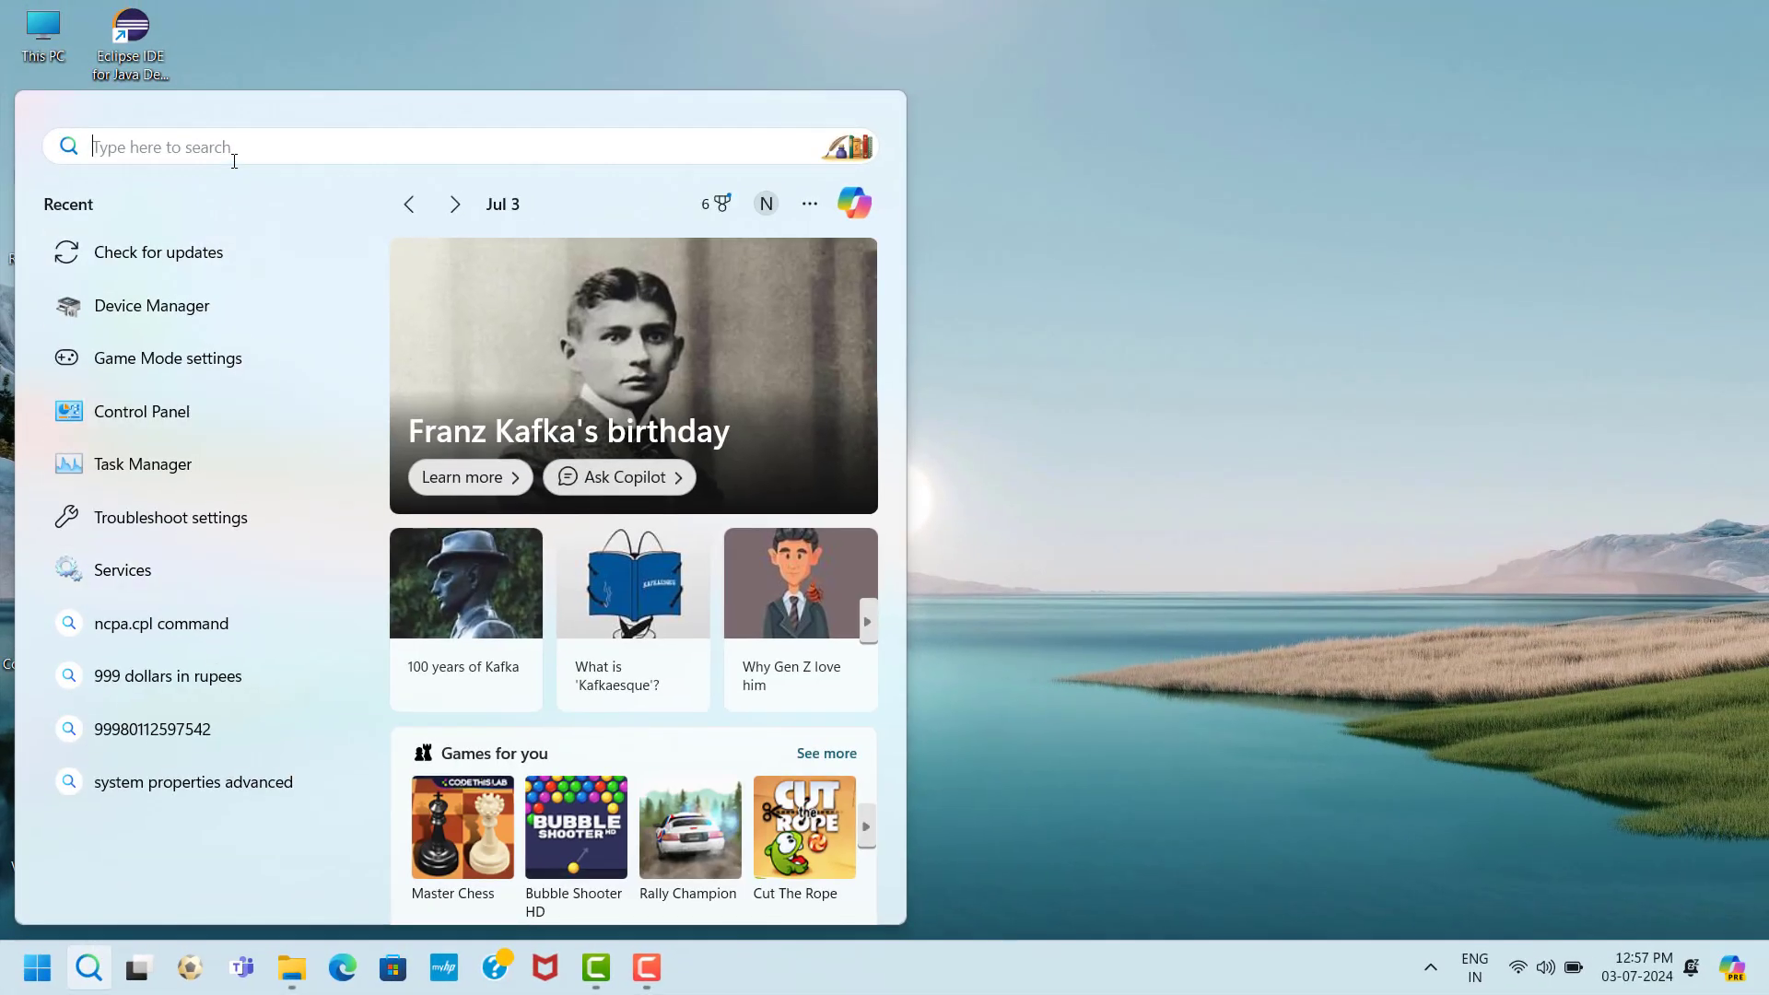
text(gan)
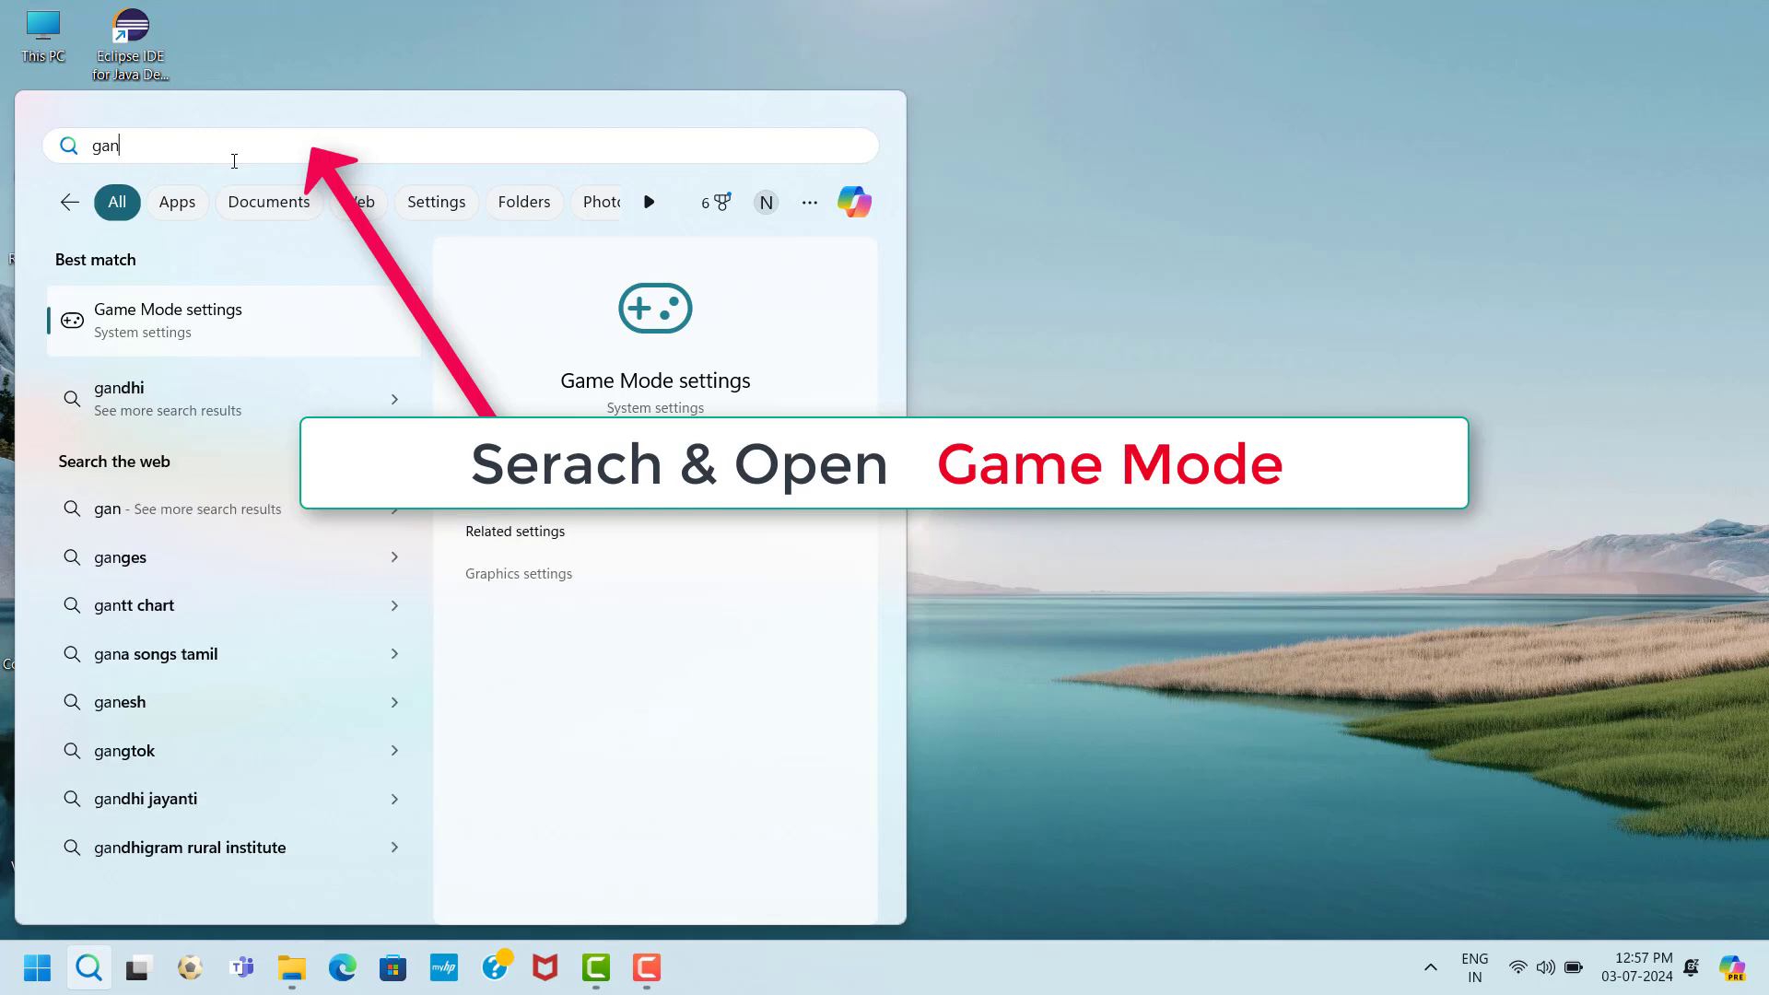
key(BackSpace)
text(me)
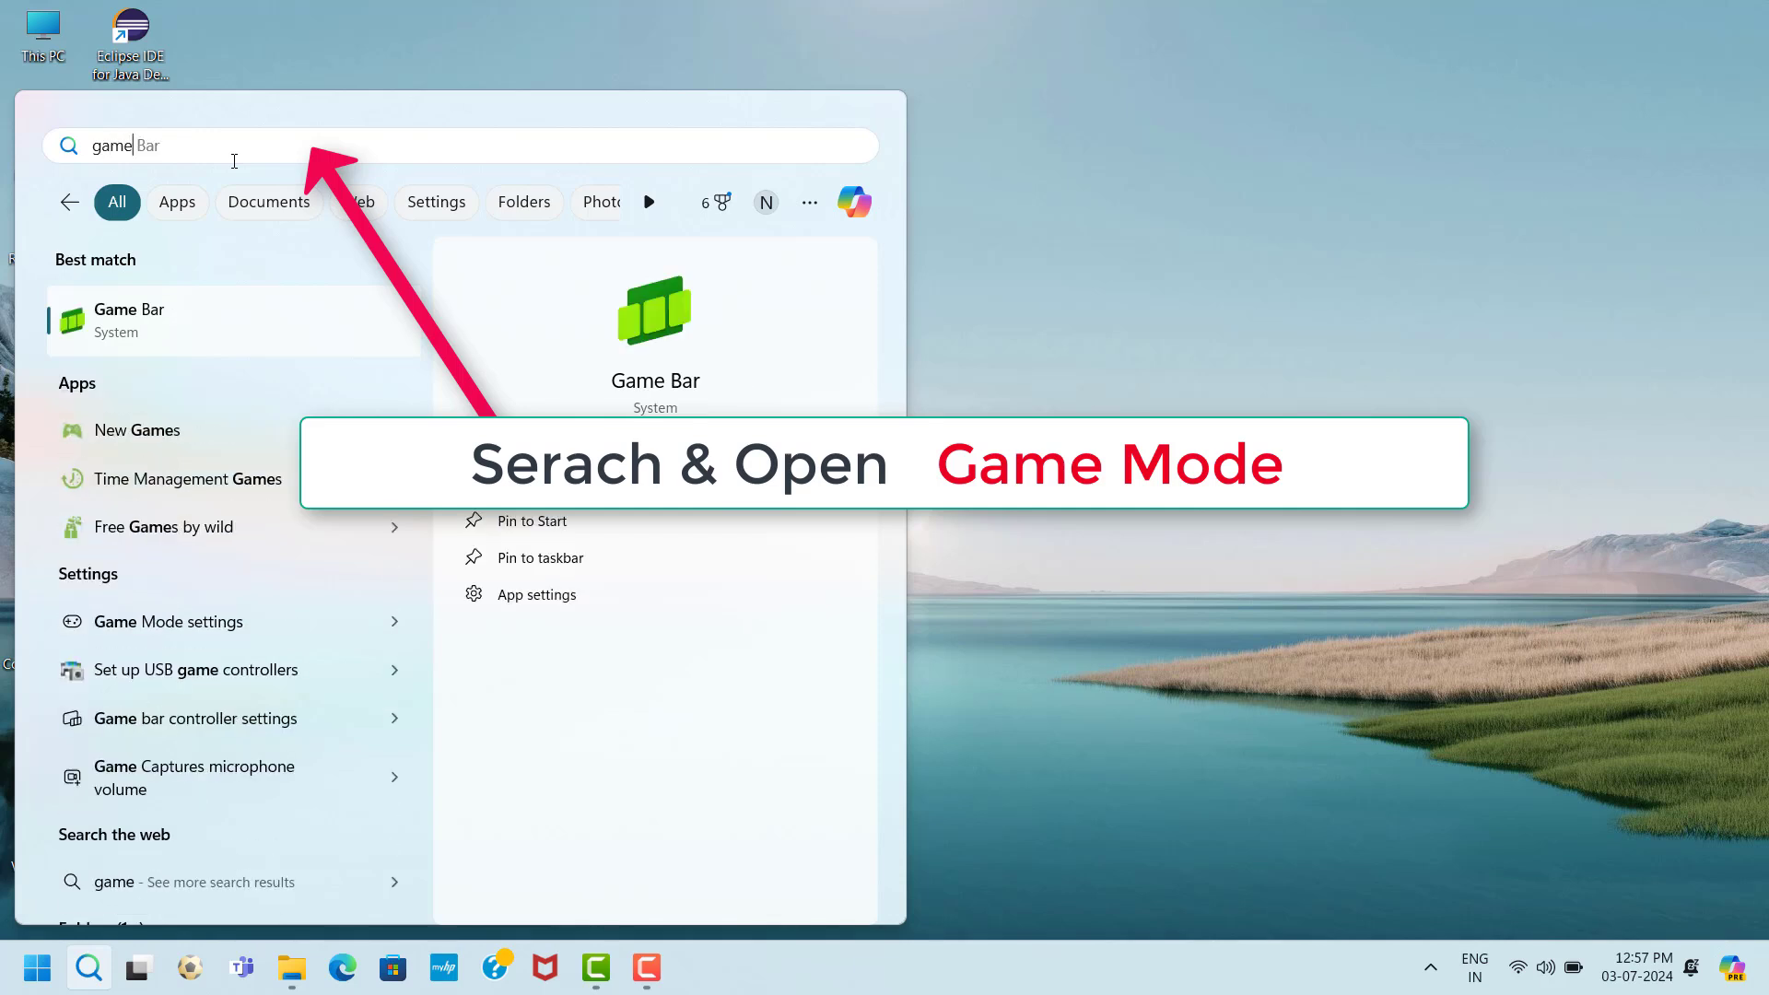
text( mo)
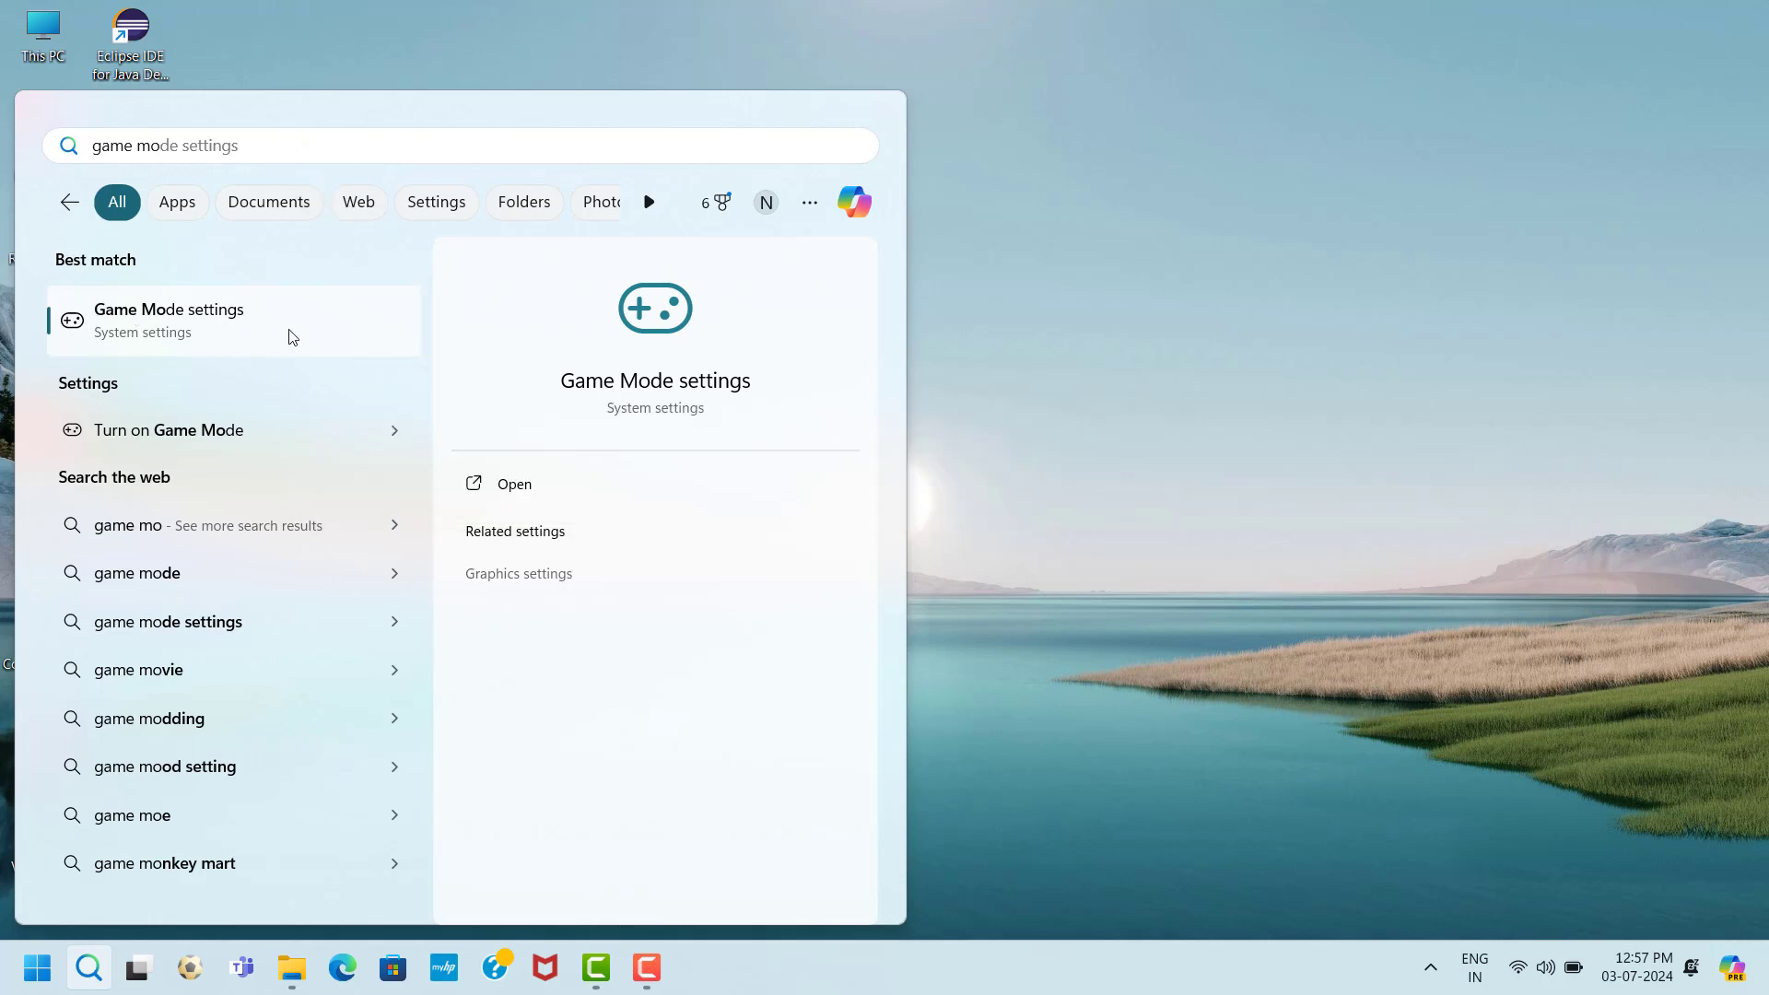
click(264, 335)
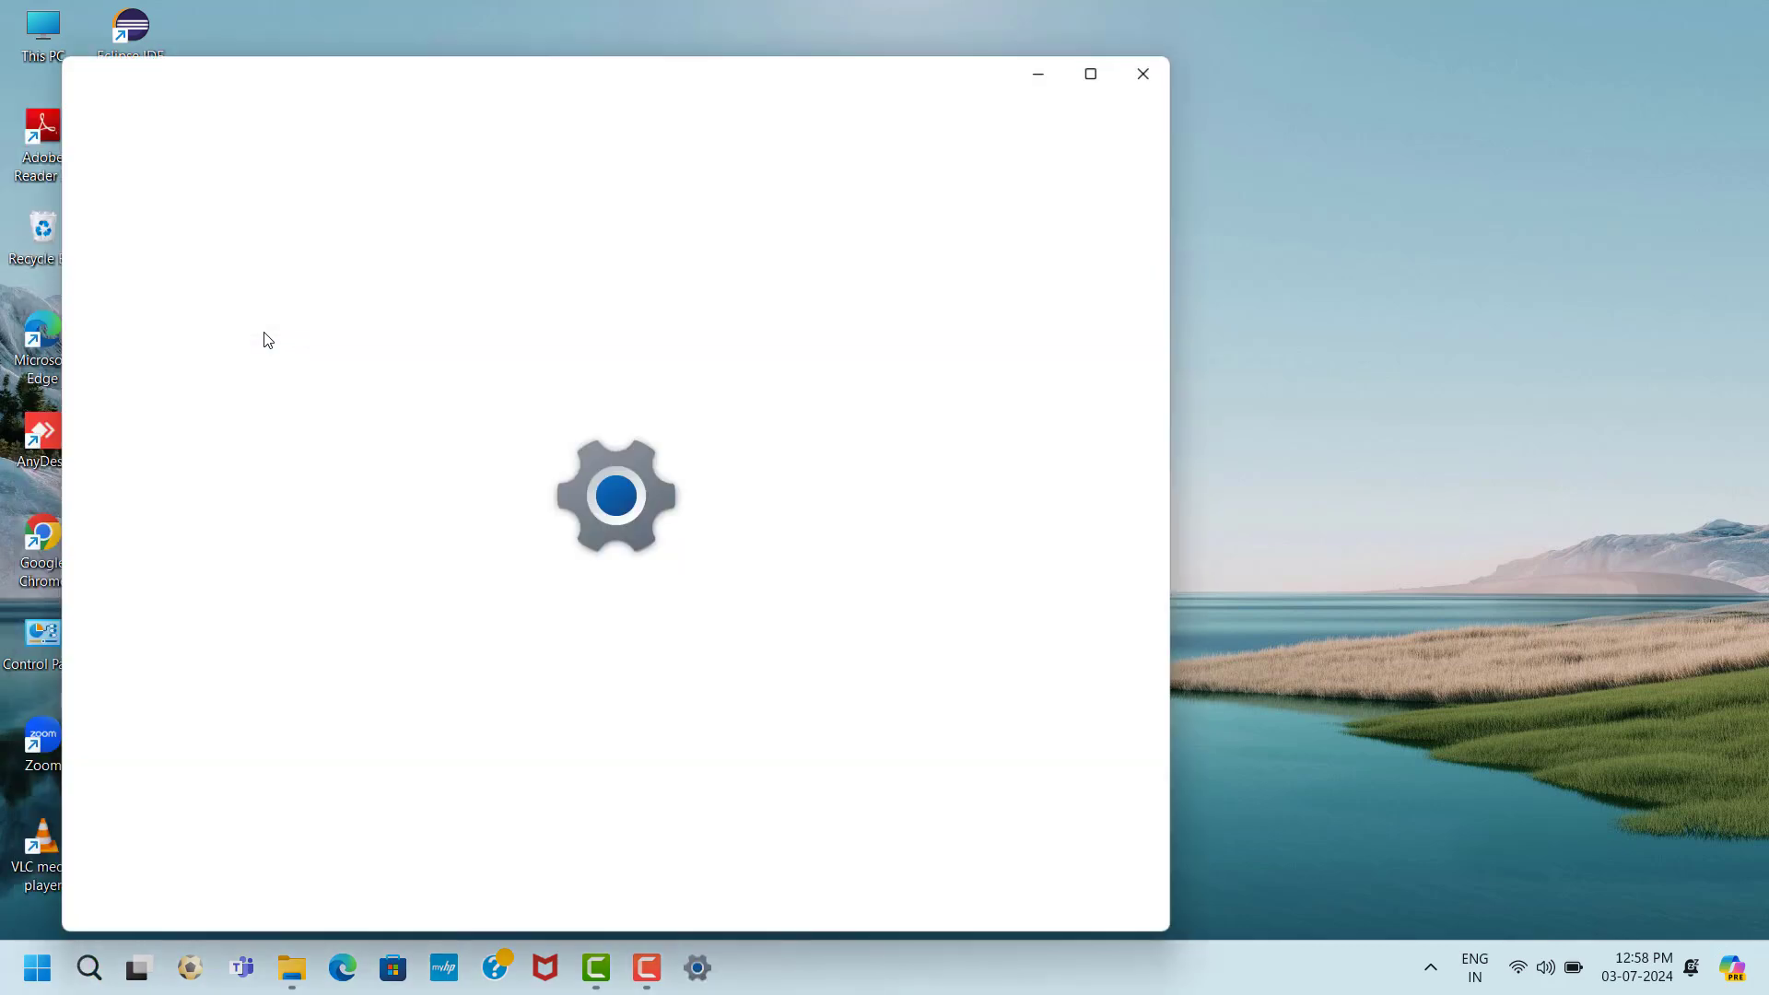
click(1019, 650)
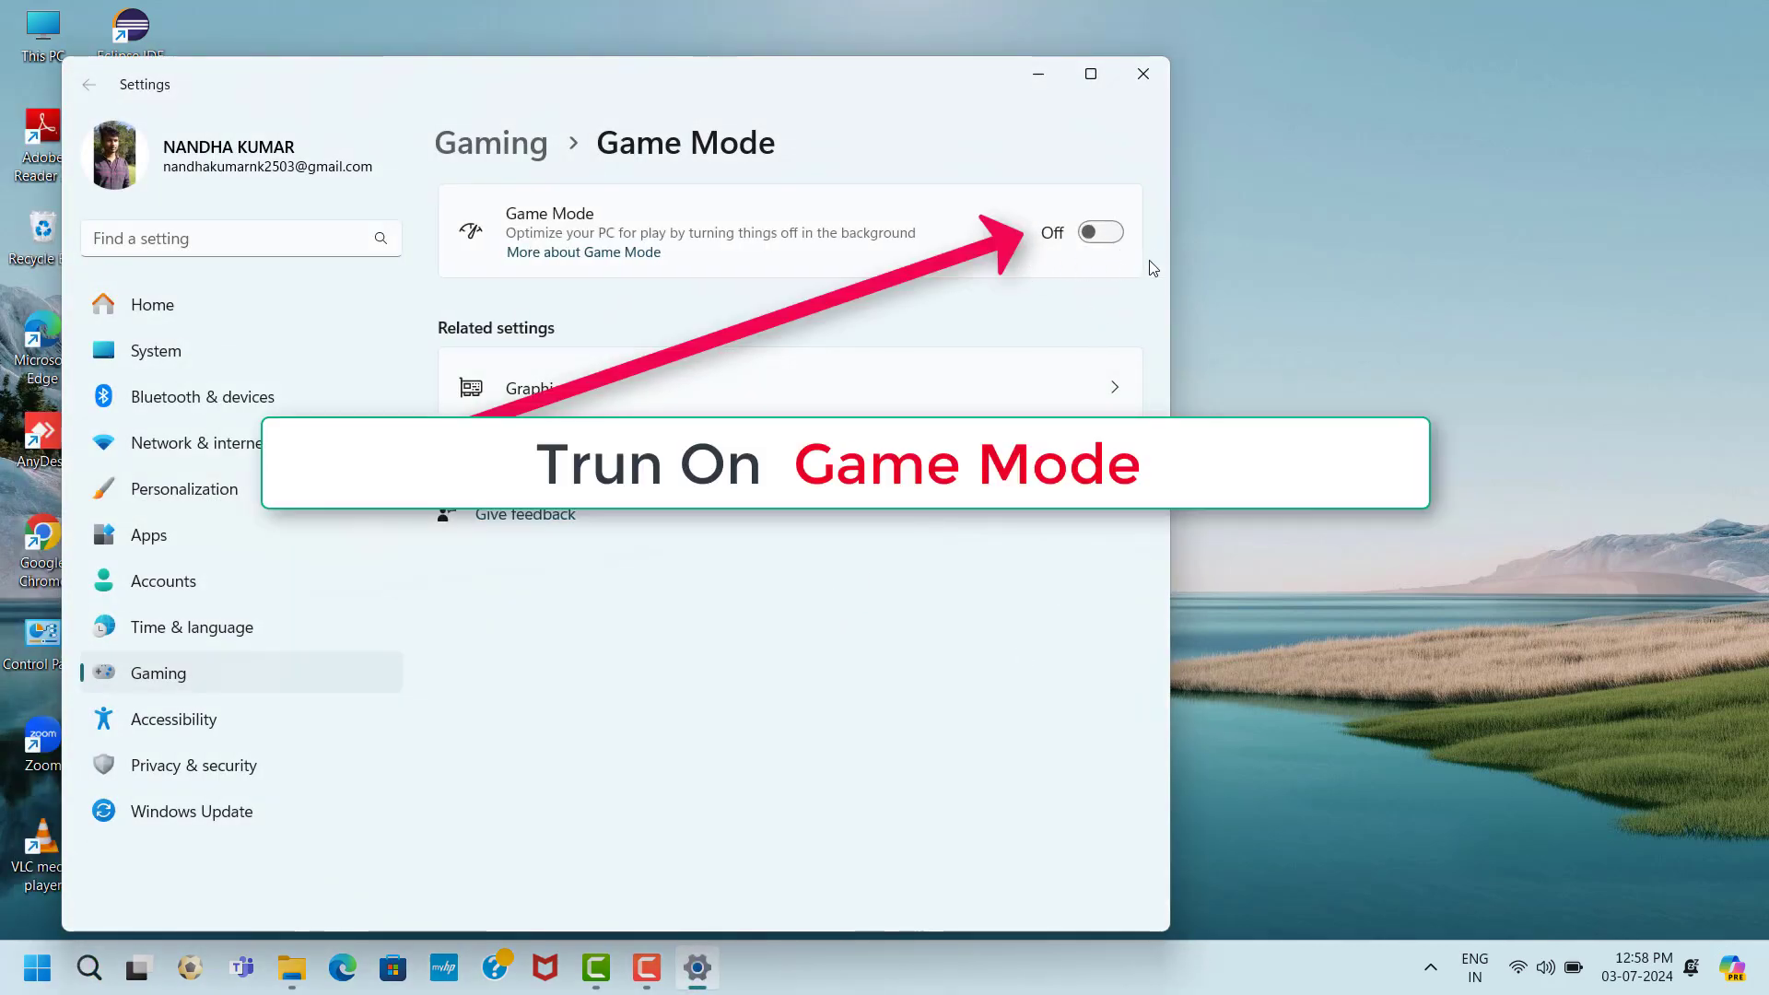
click(1101, 233)
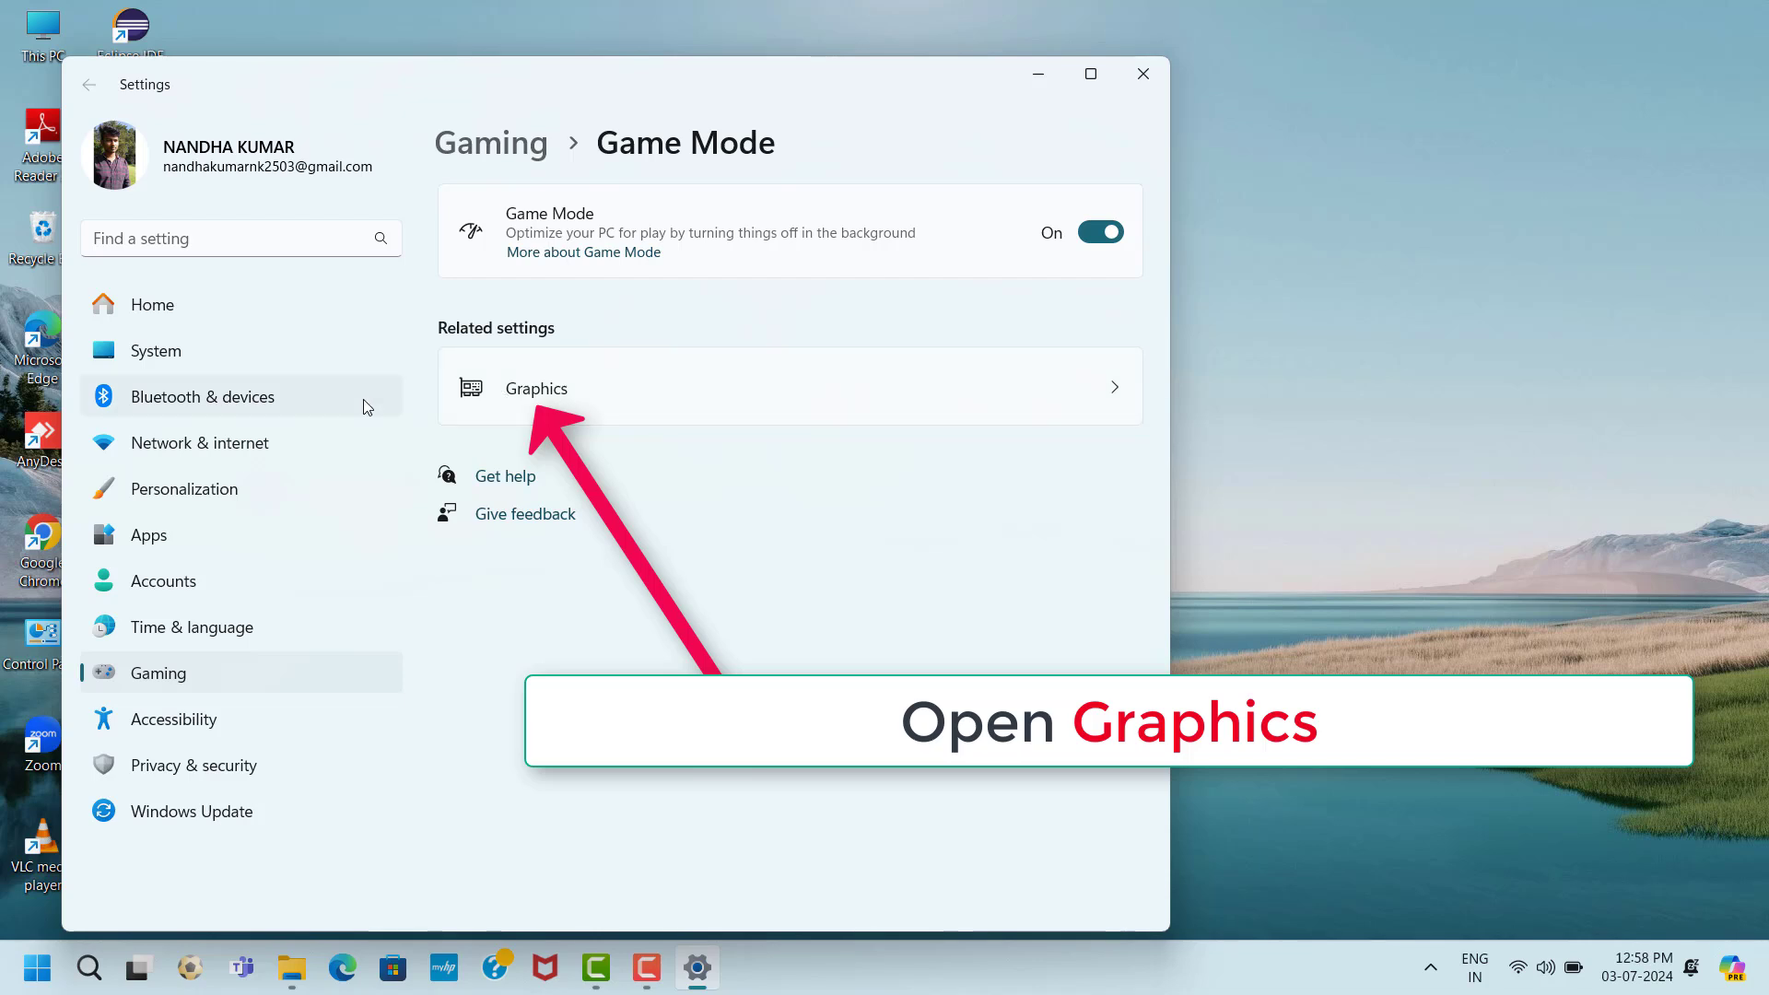
Turn on Optimizations for windowed games in the default graphics settings and close Settings.
click(779, 403)
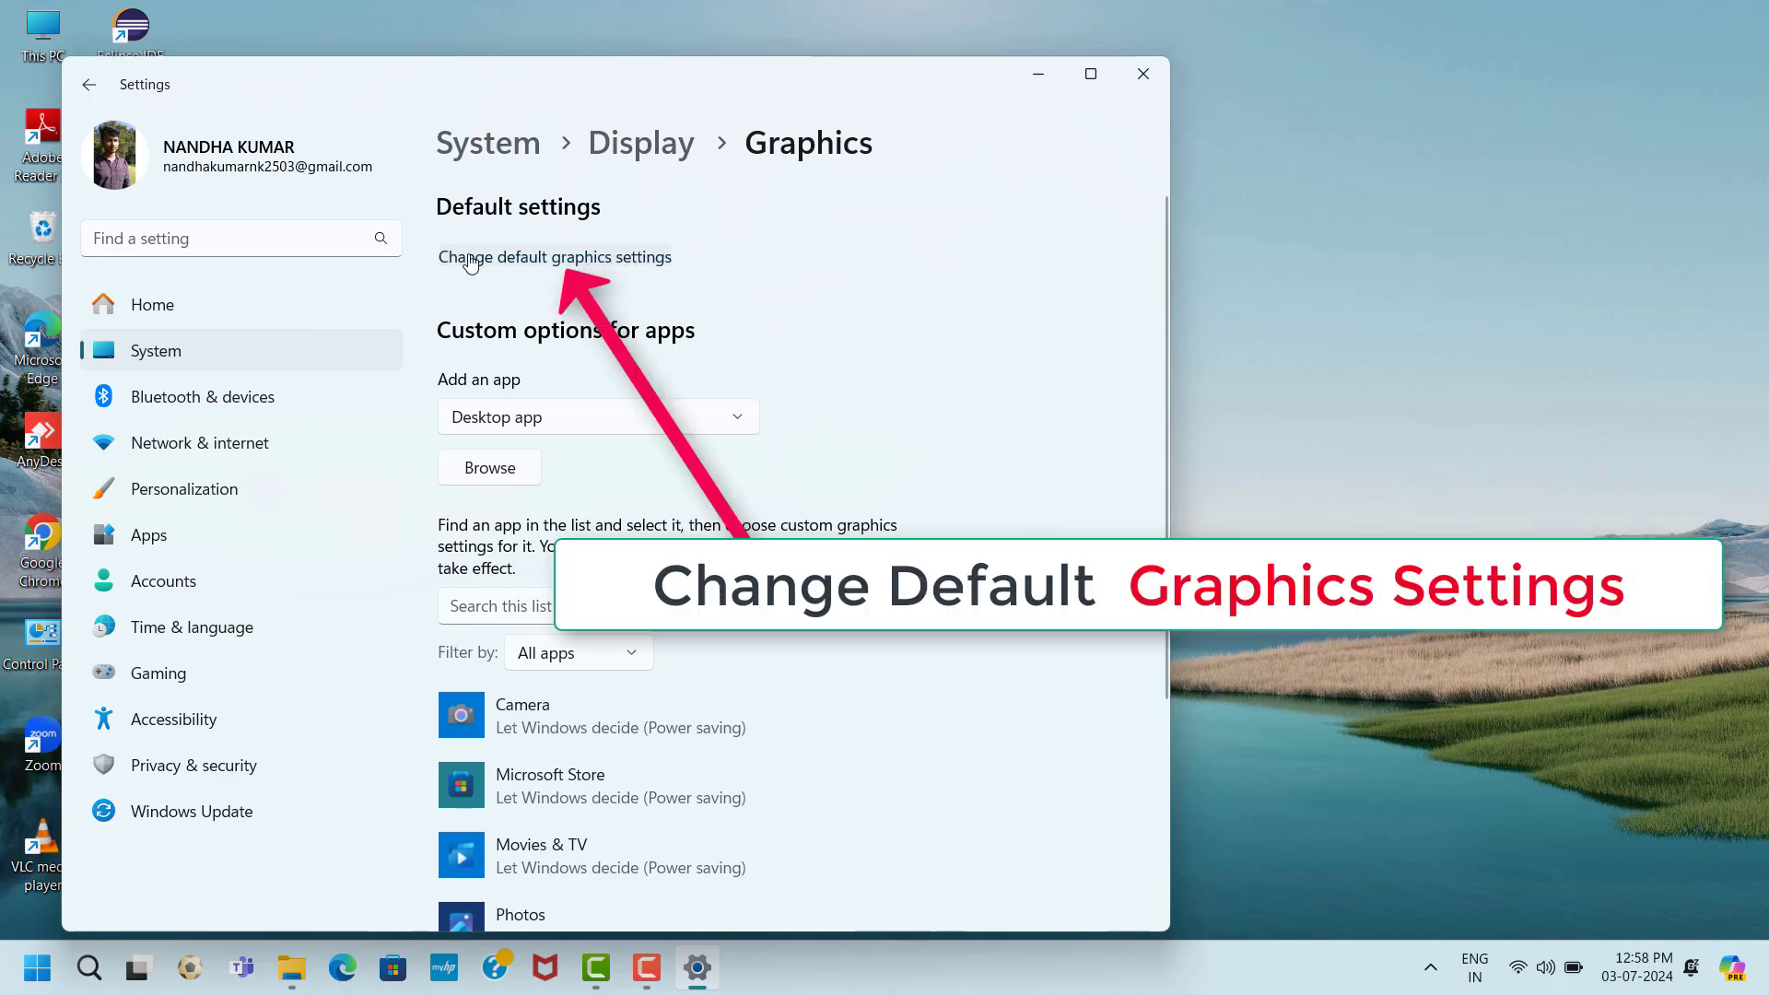
click(584, 260)
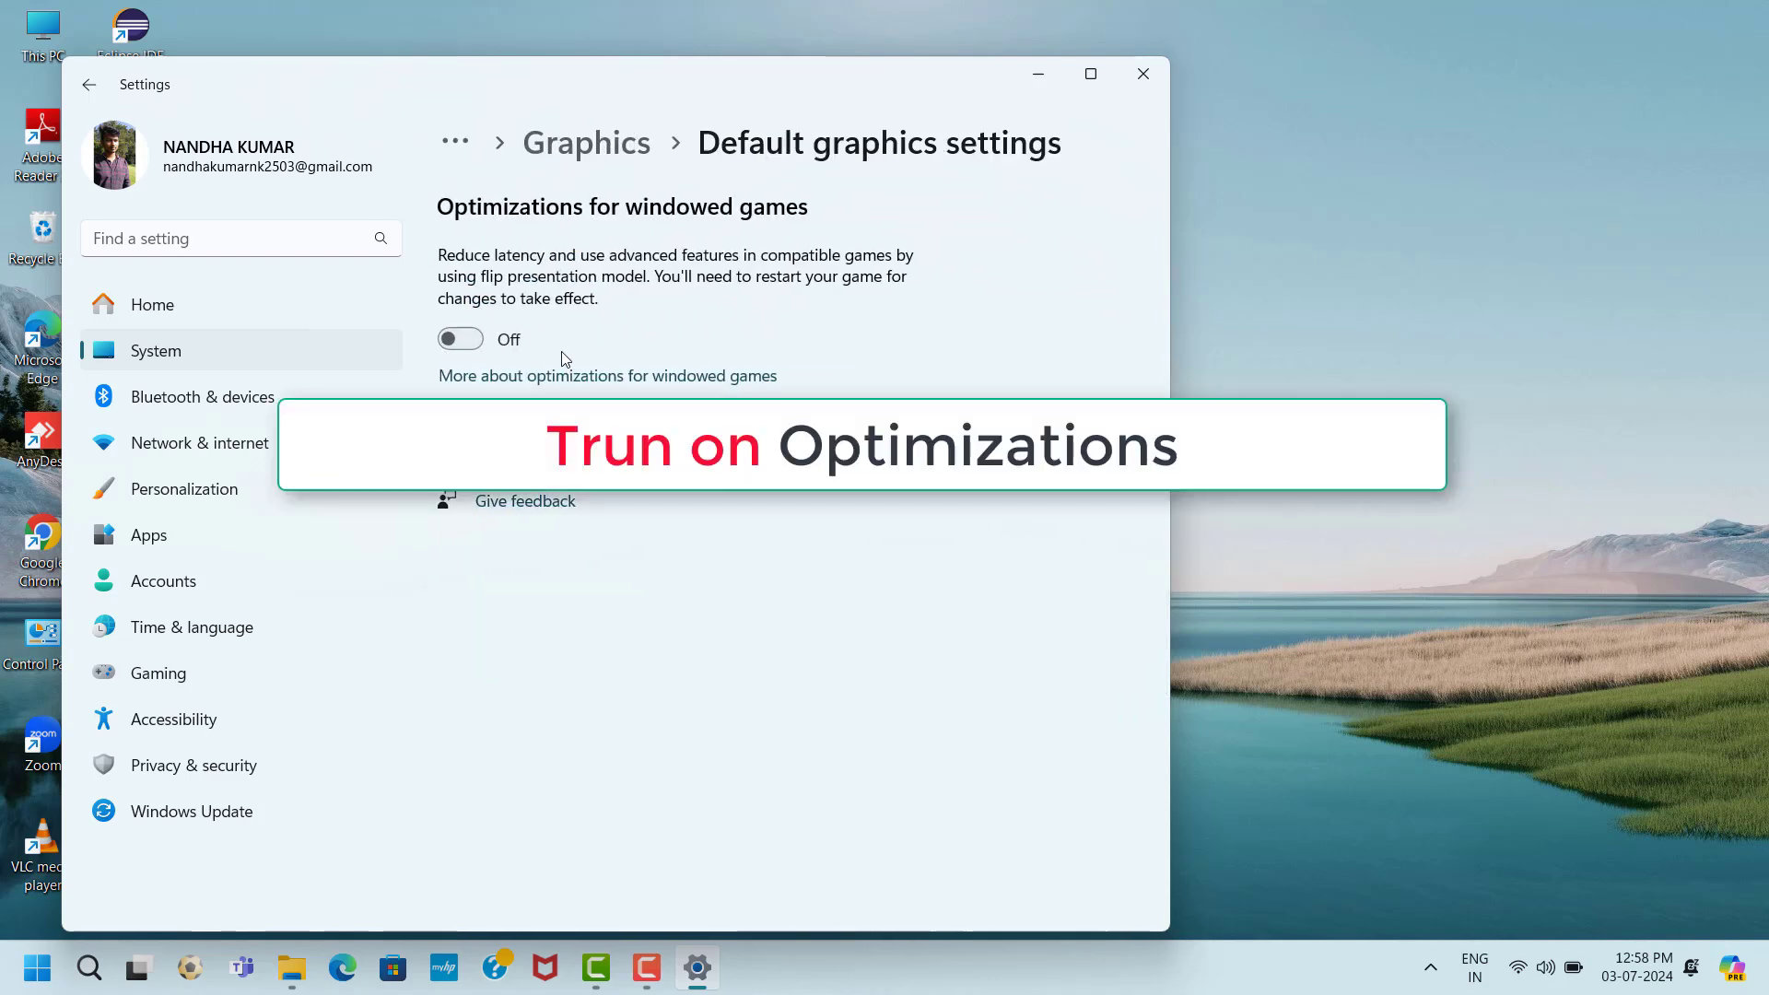
click(472, 347)
click(1142, 74)
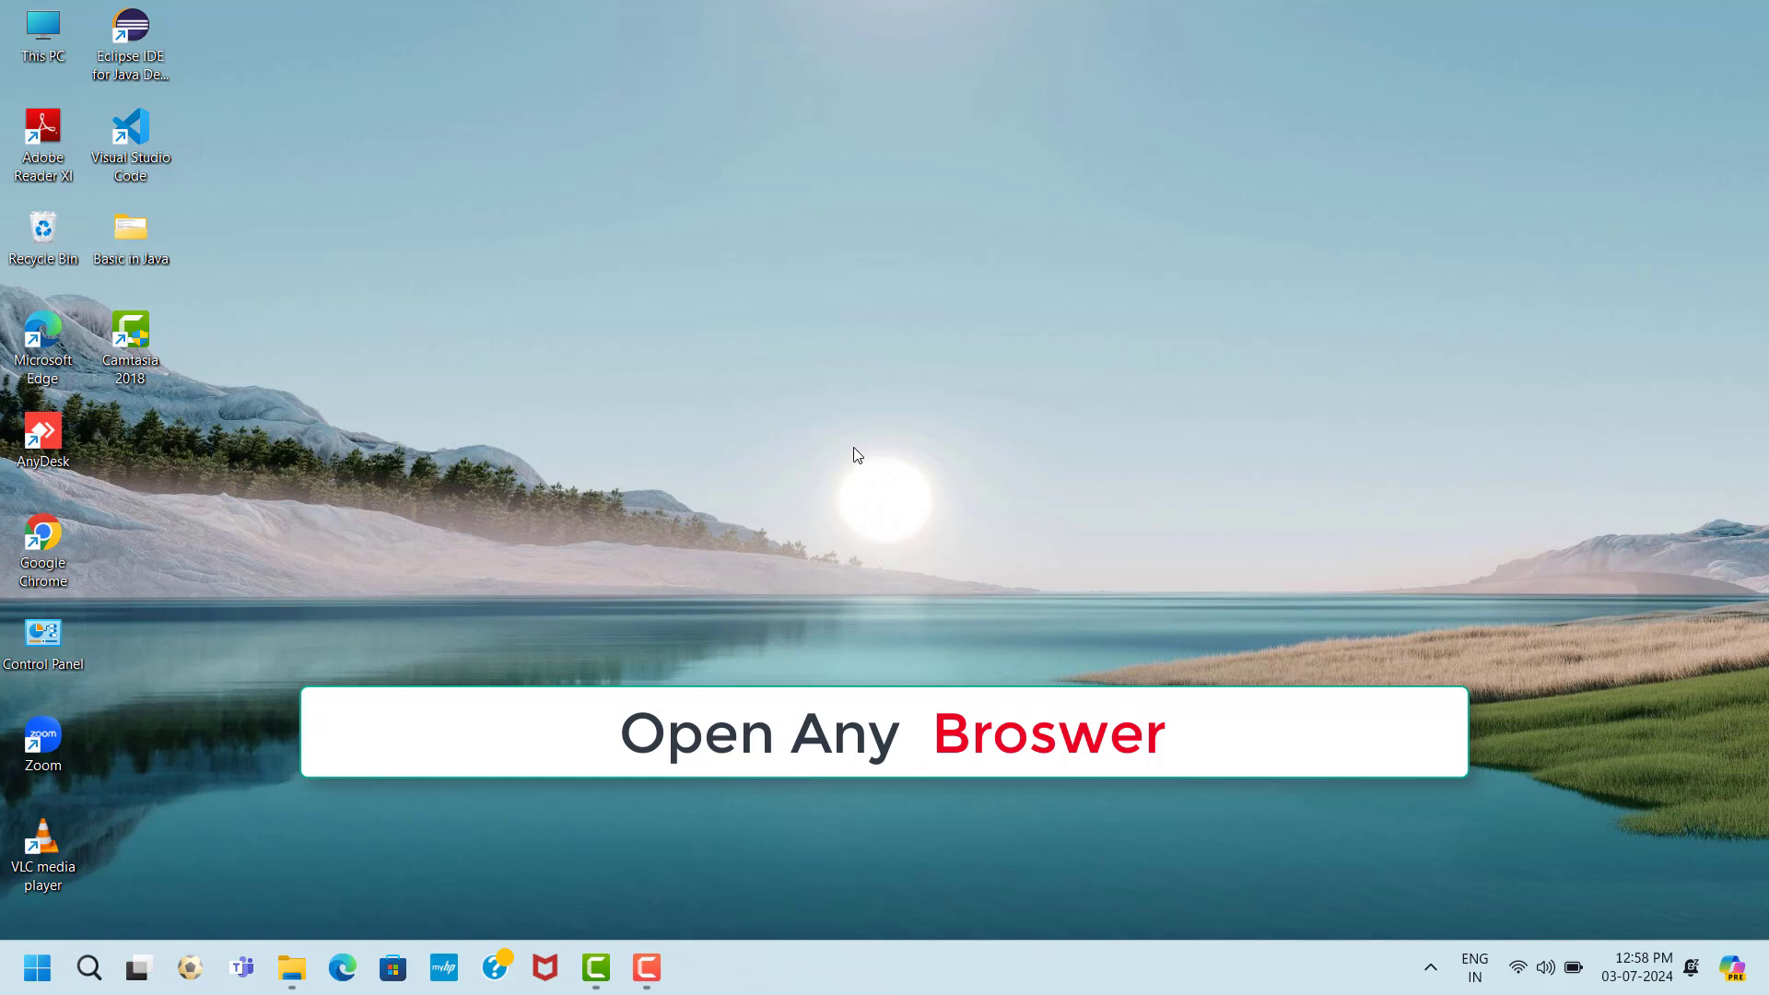
Switch to Google Chrome and search Google for "directx setup".
double_click(59, 539)
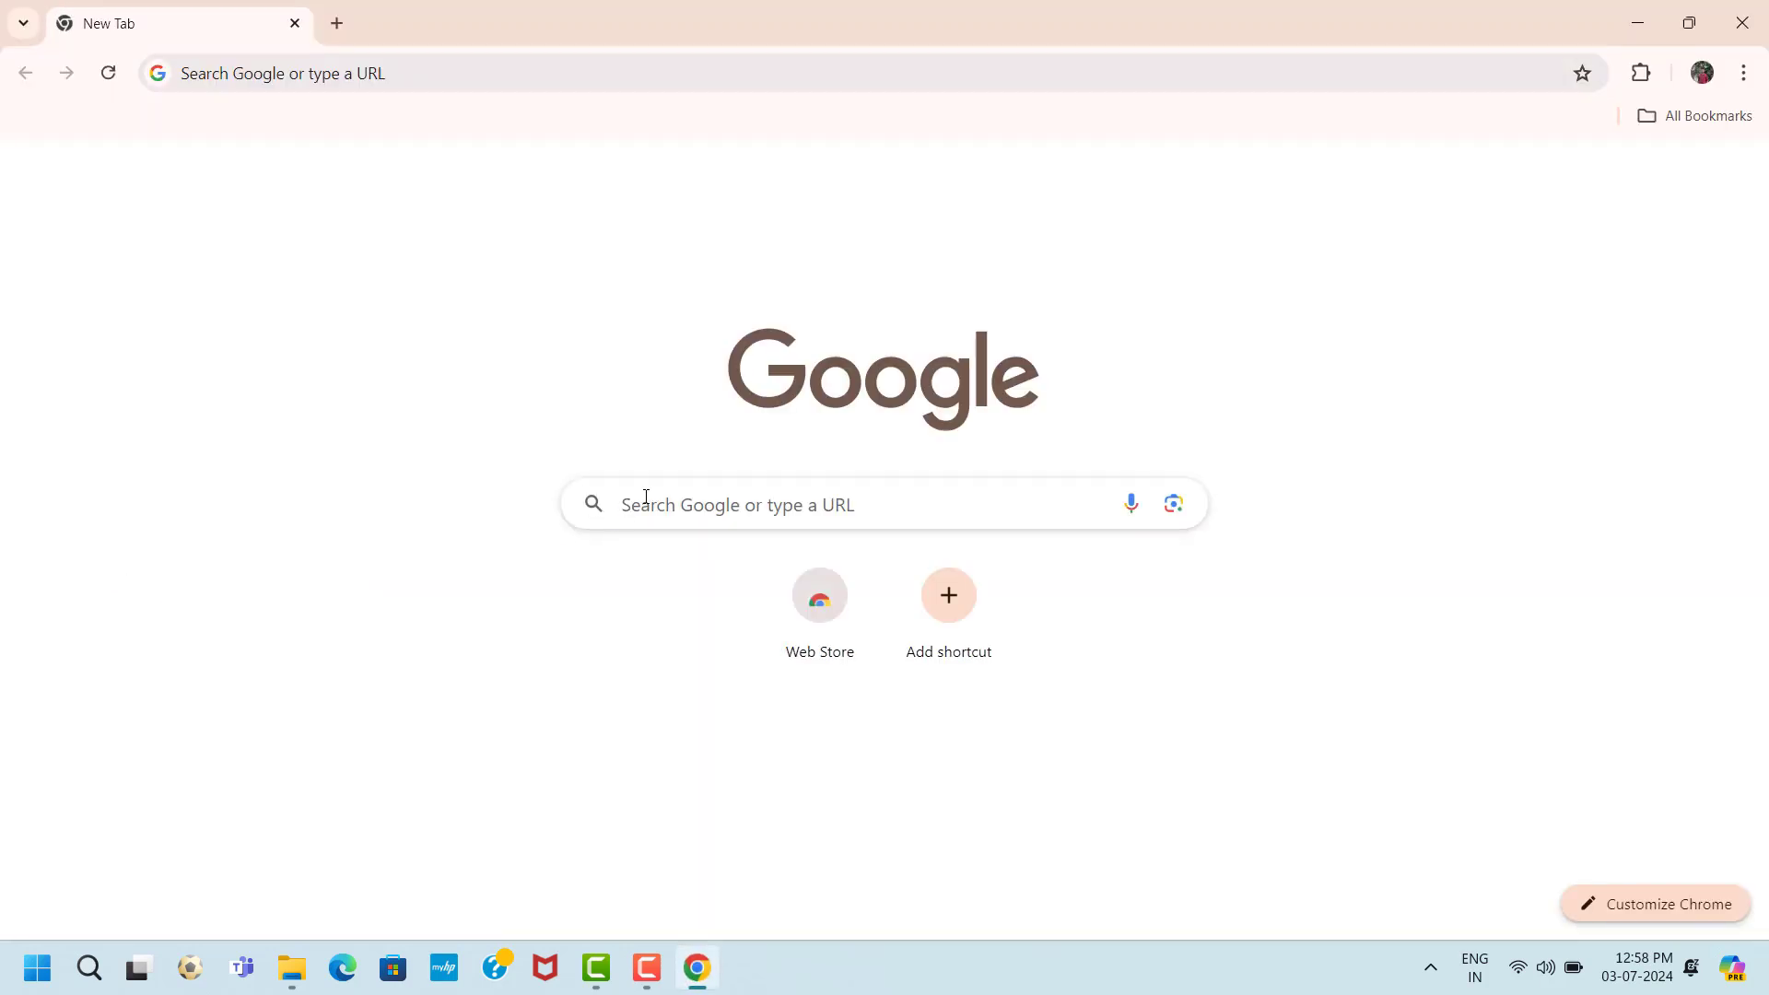
click(645, 497)
text(di)
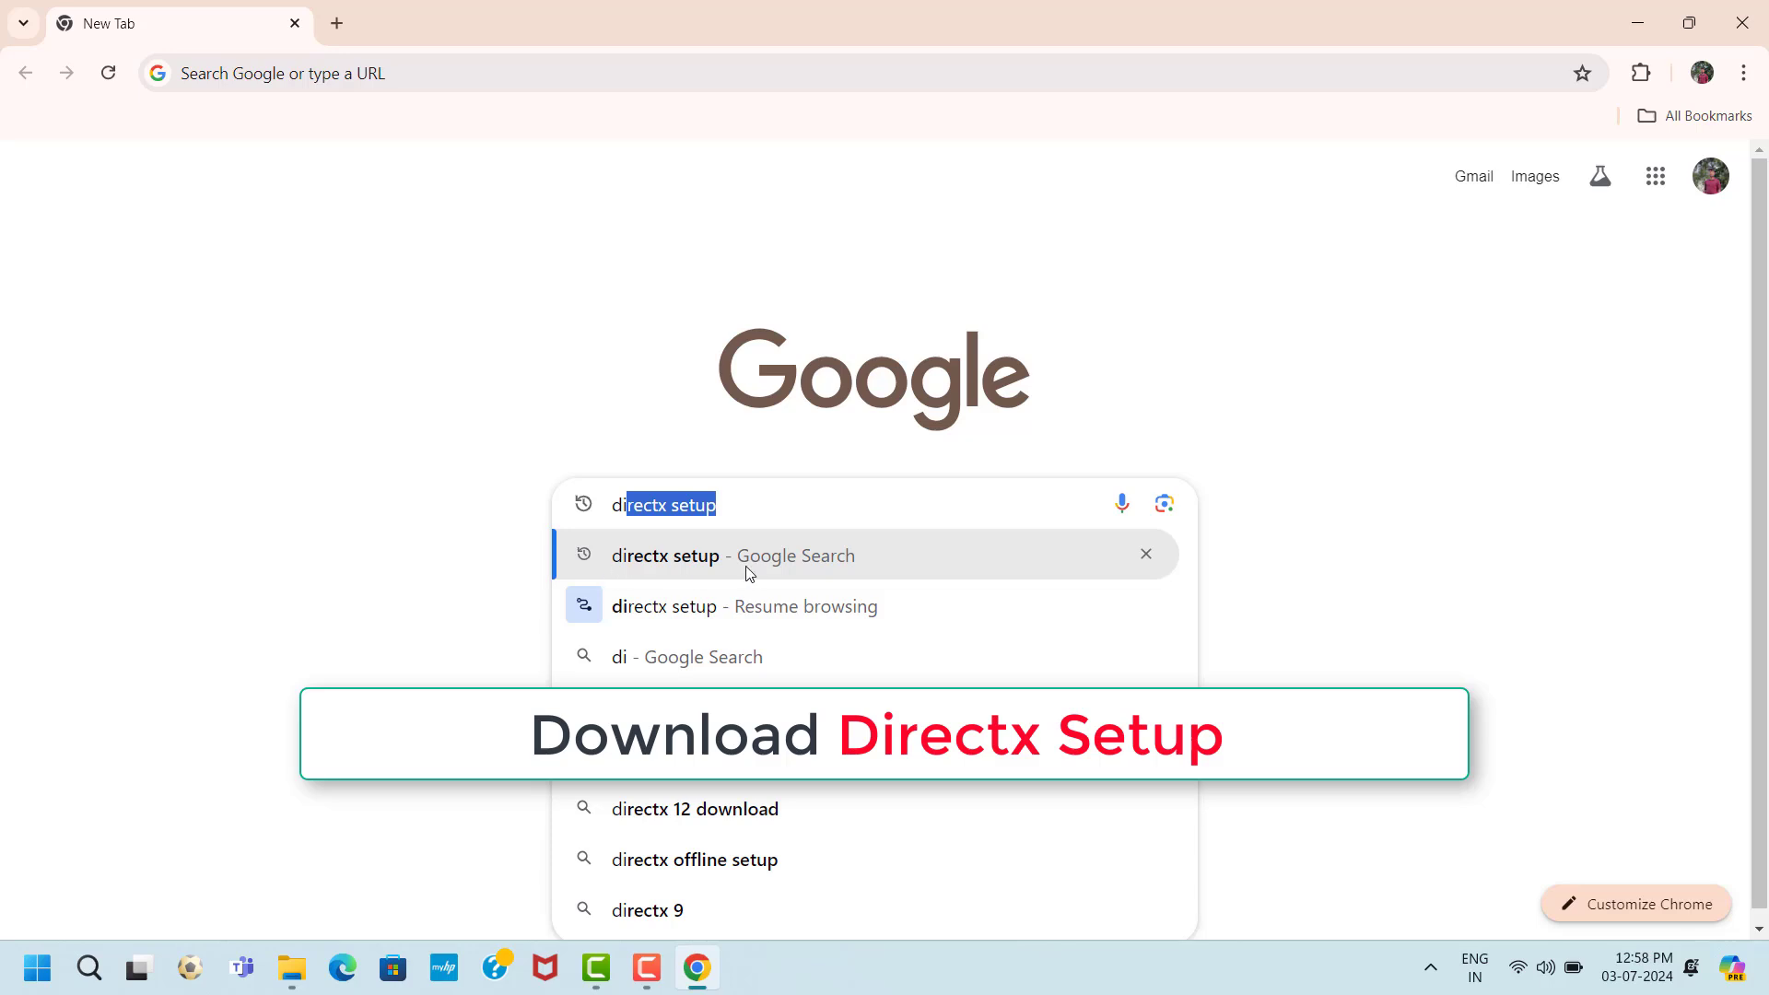
click(695, 565)
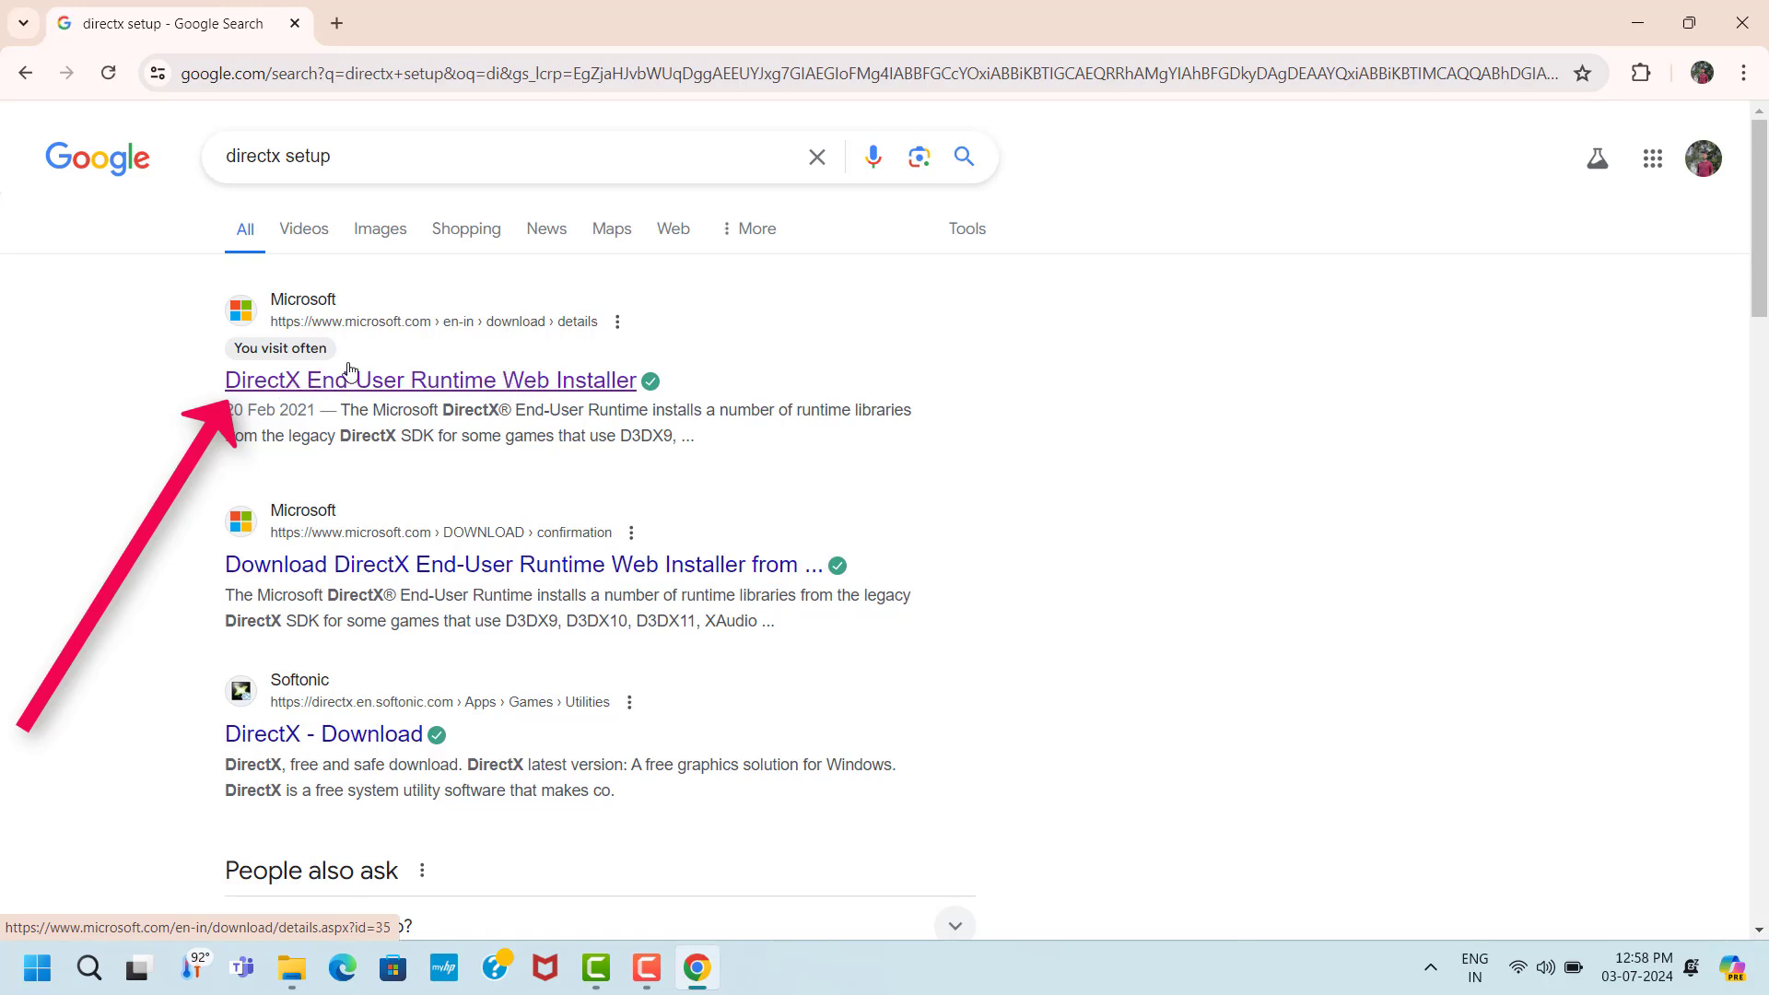
Open Microsoft's DirectX End-User Runtime Web Installer page and download dxwebsetup.exe in English.
click(480, 385)
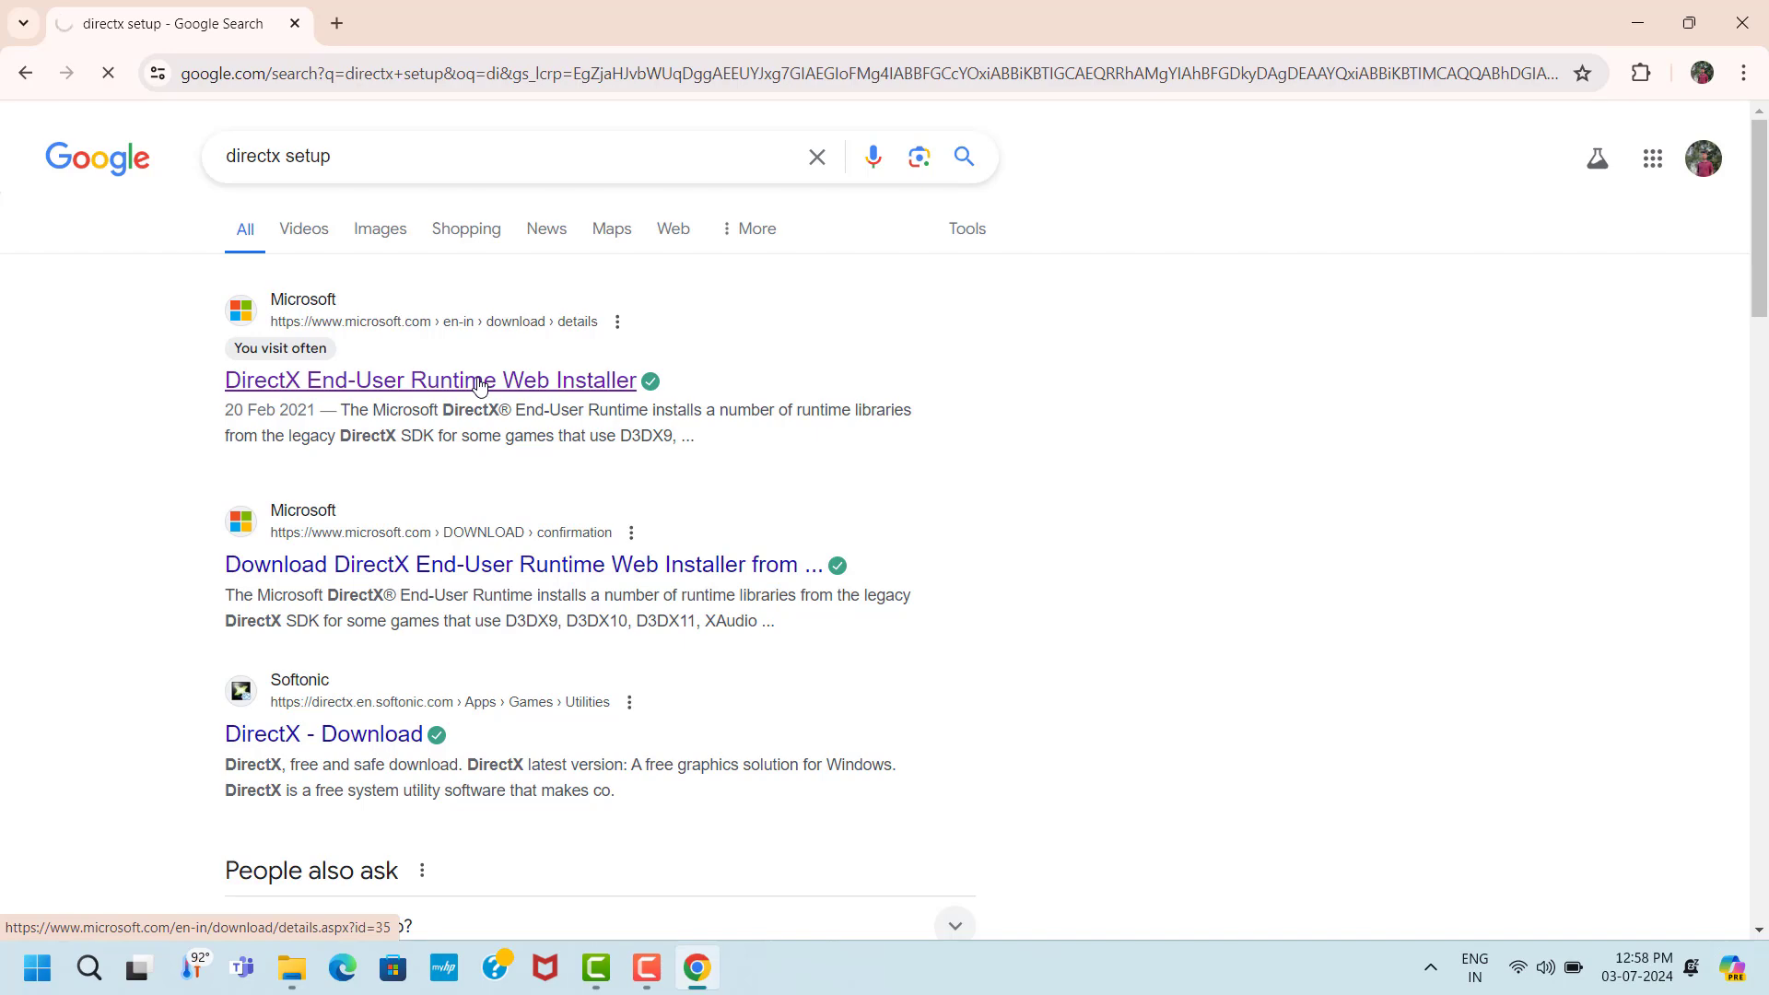
scroll(829, 447, down, 5)
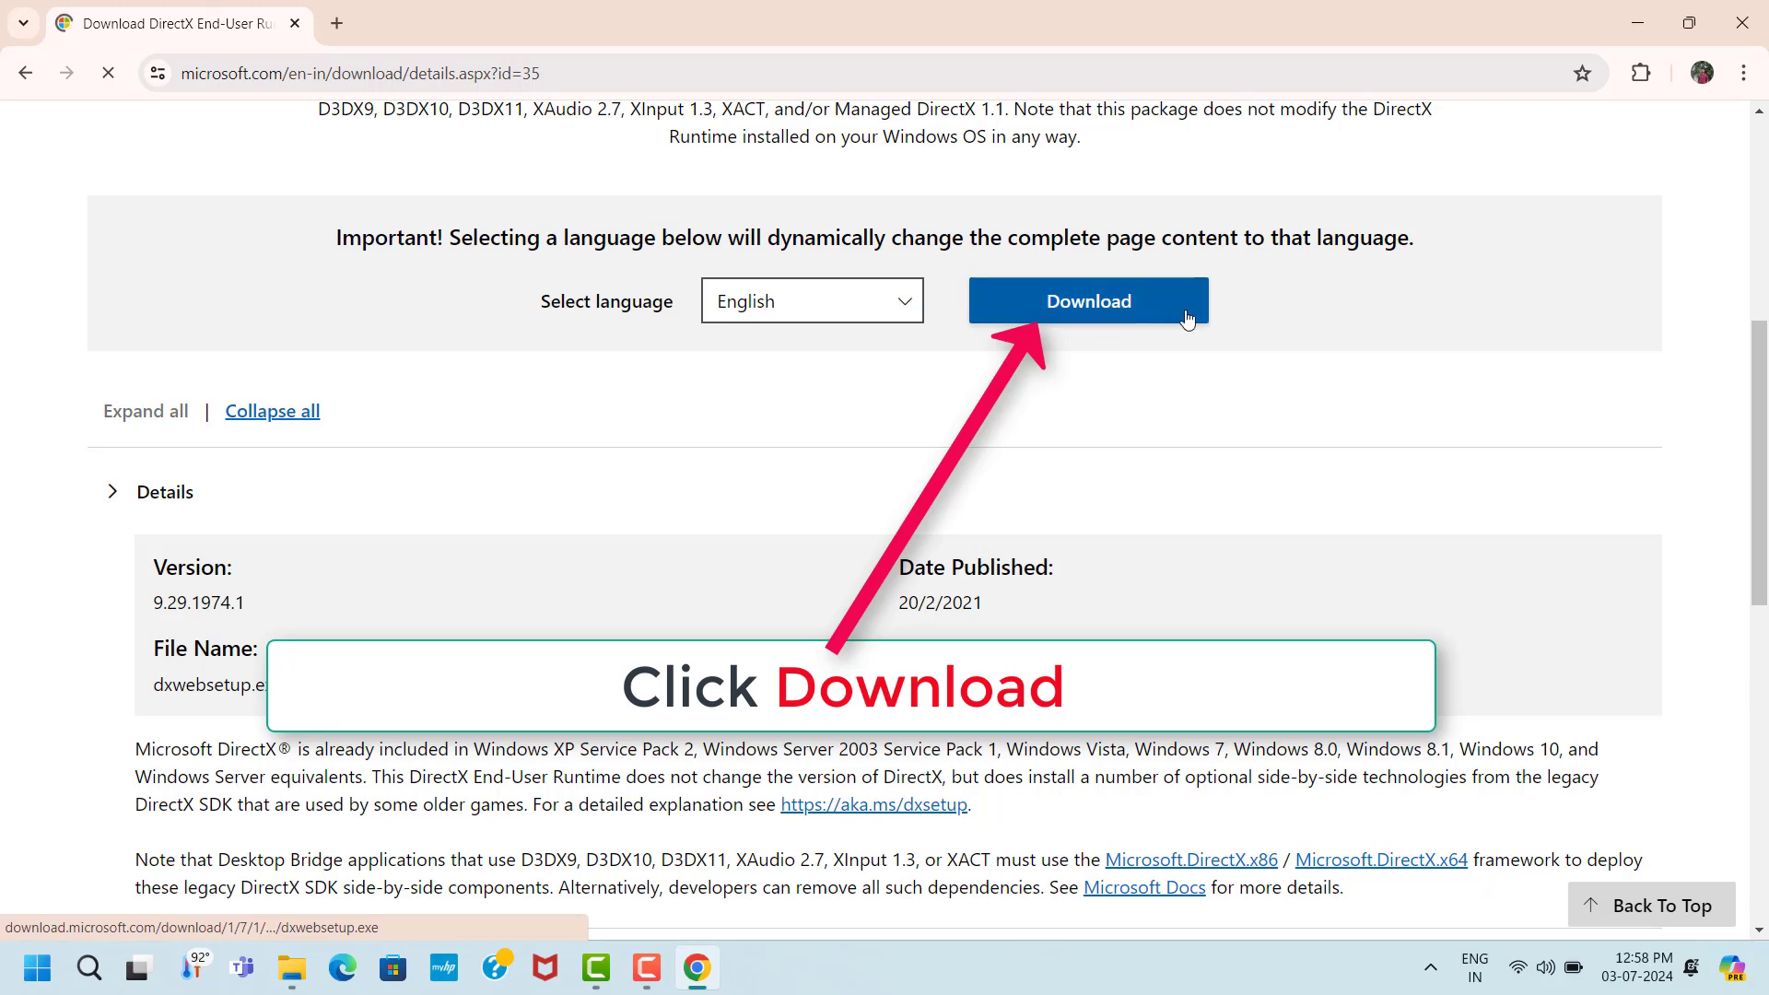
click(1151, 318)
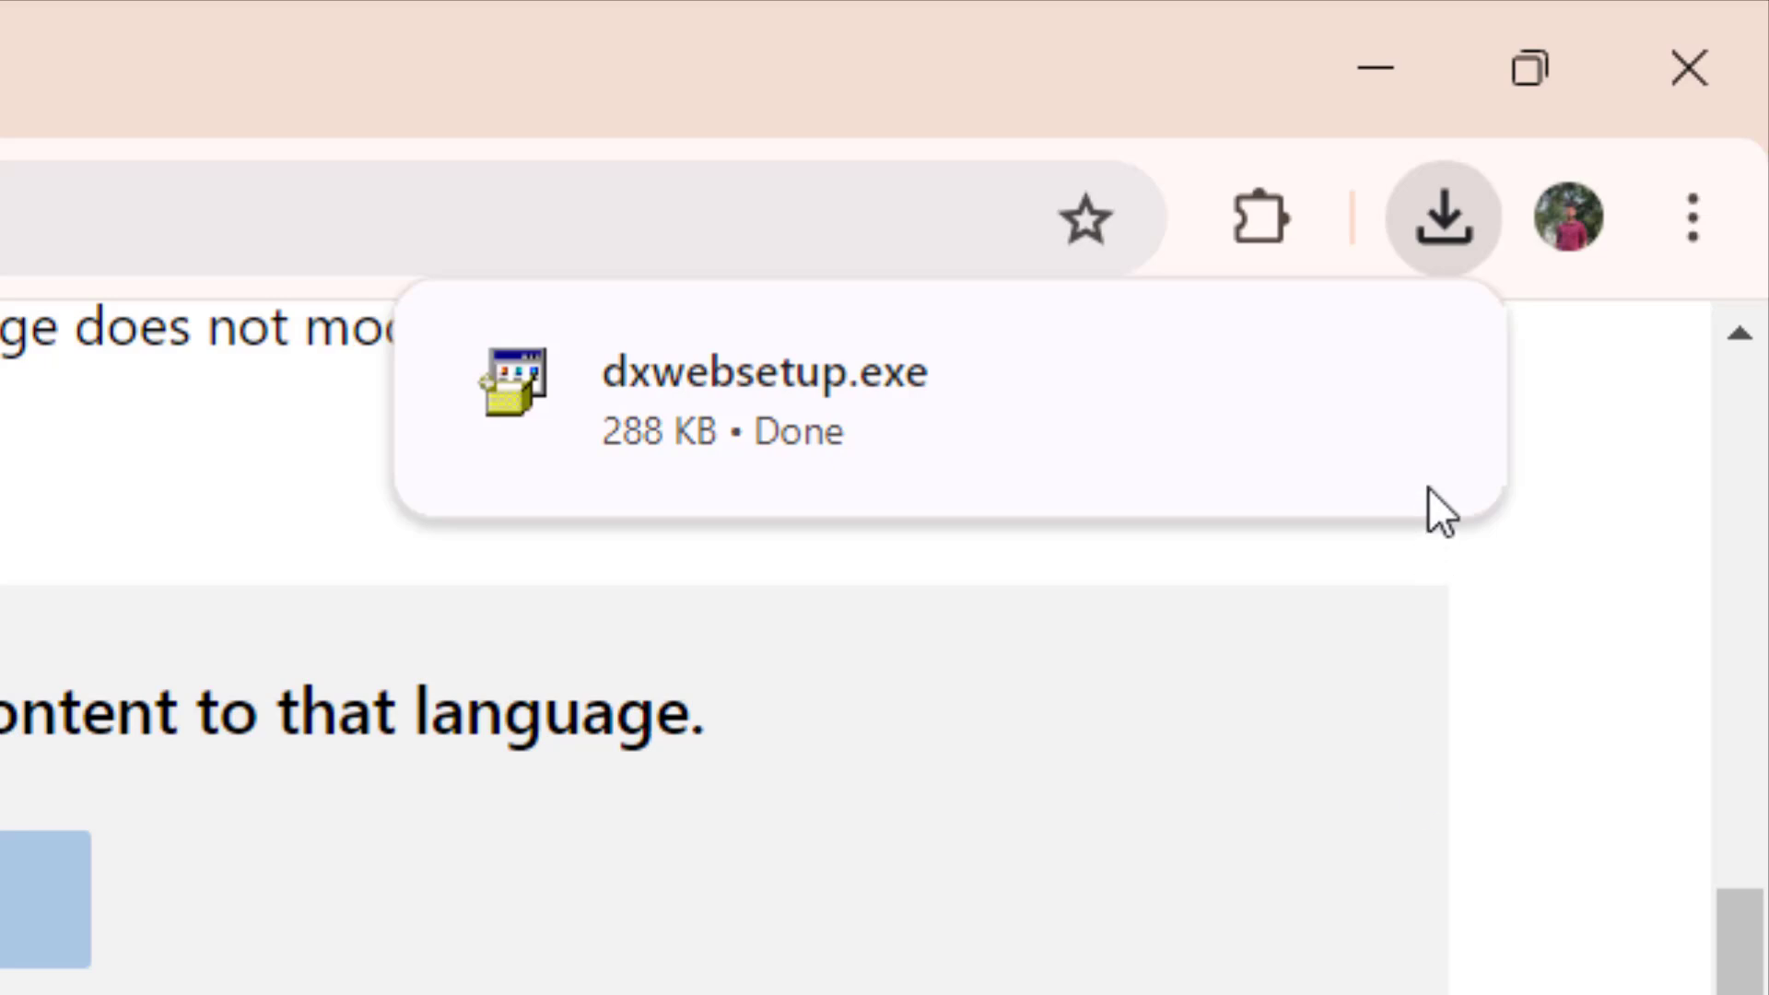
Run the downloaded dxwebsetup.exe, accept the DirectX license agreement and complete the setup wizard.
click(1400, 382)
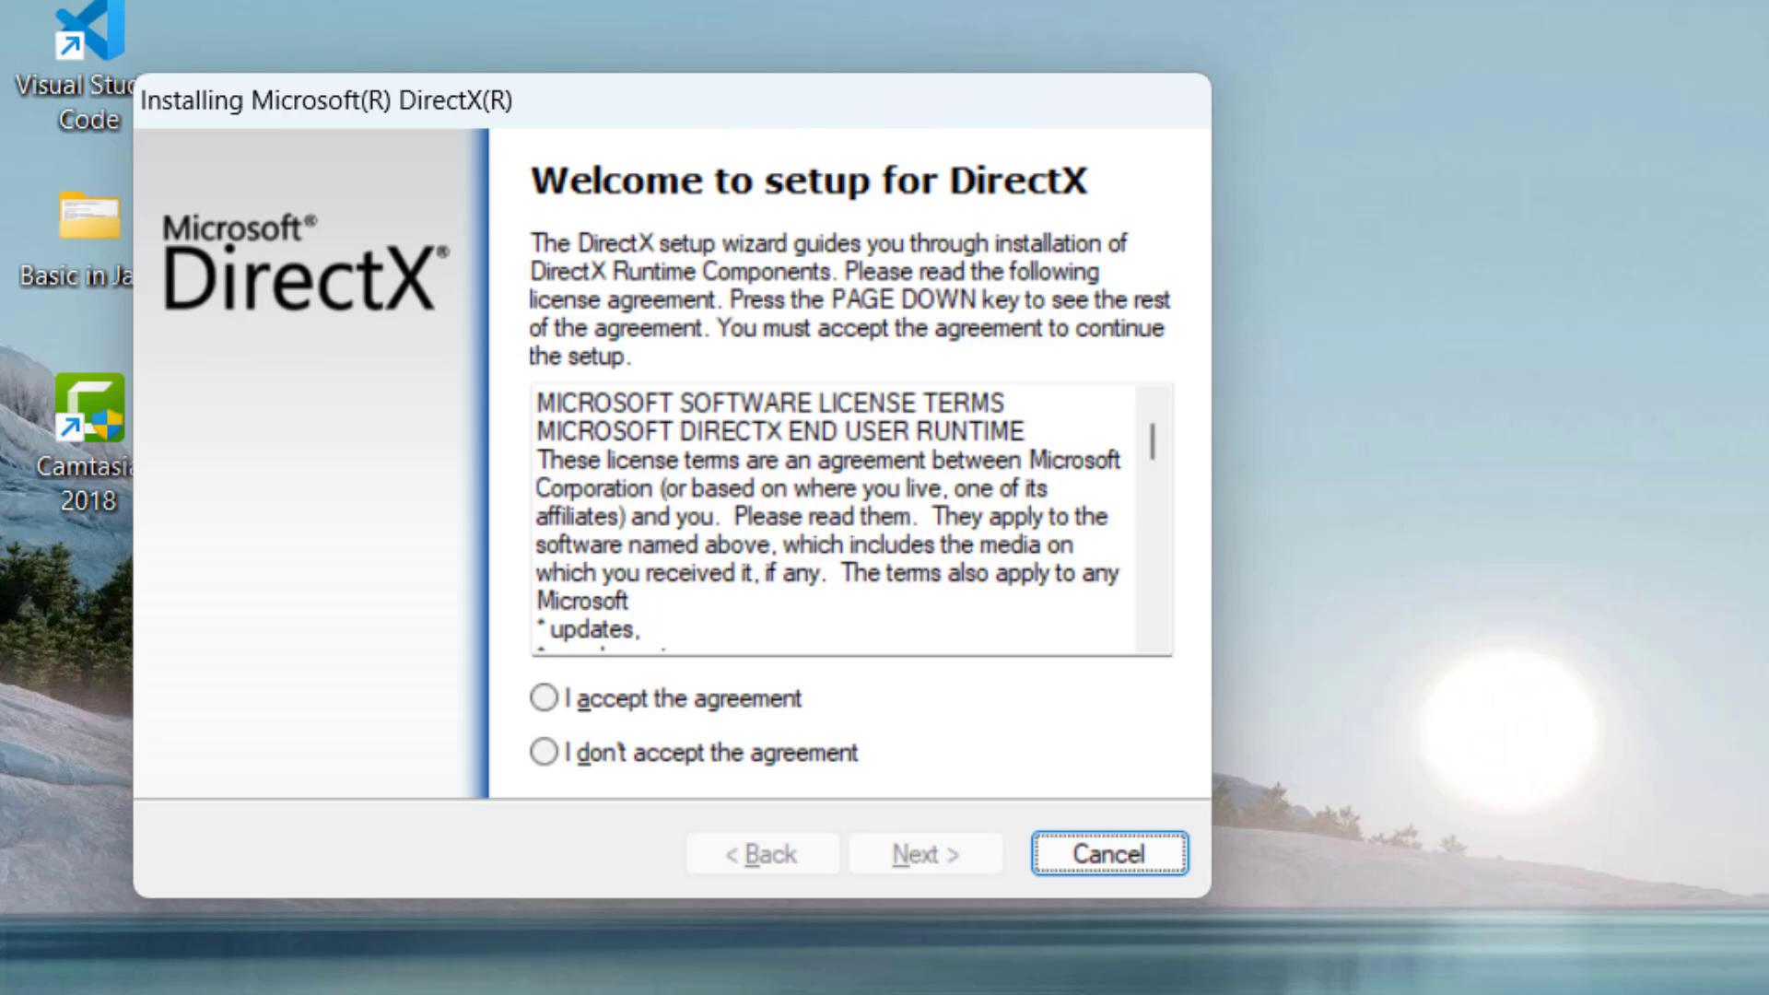
click(542, 696)
click(881, 855)
click(887, 855)
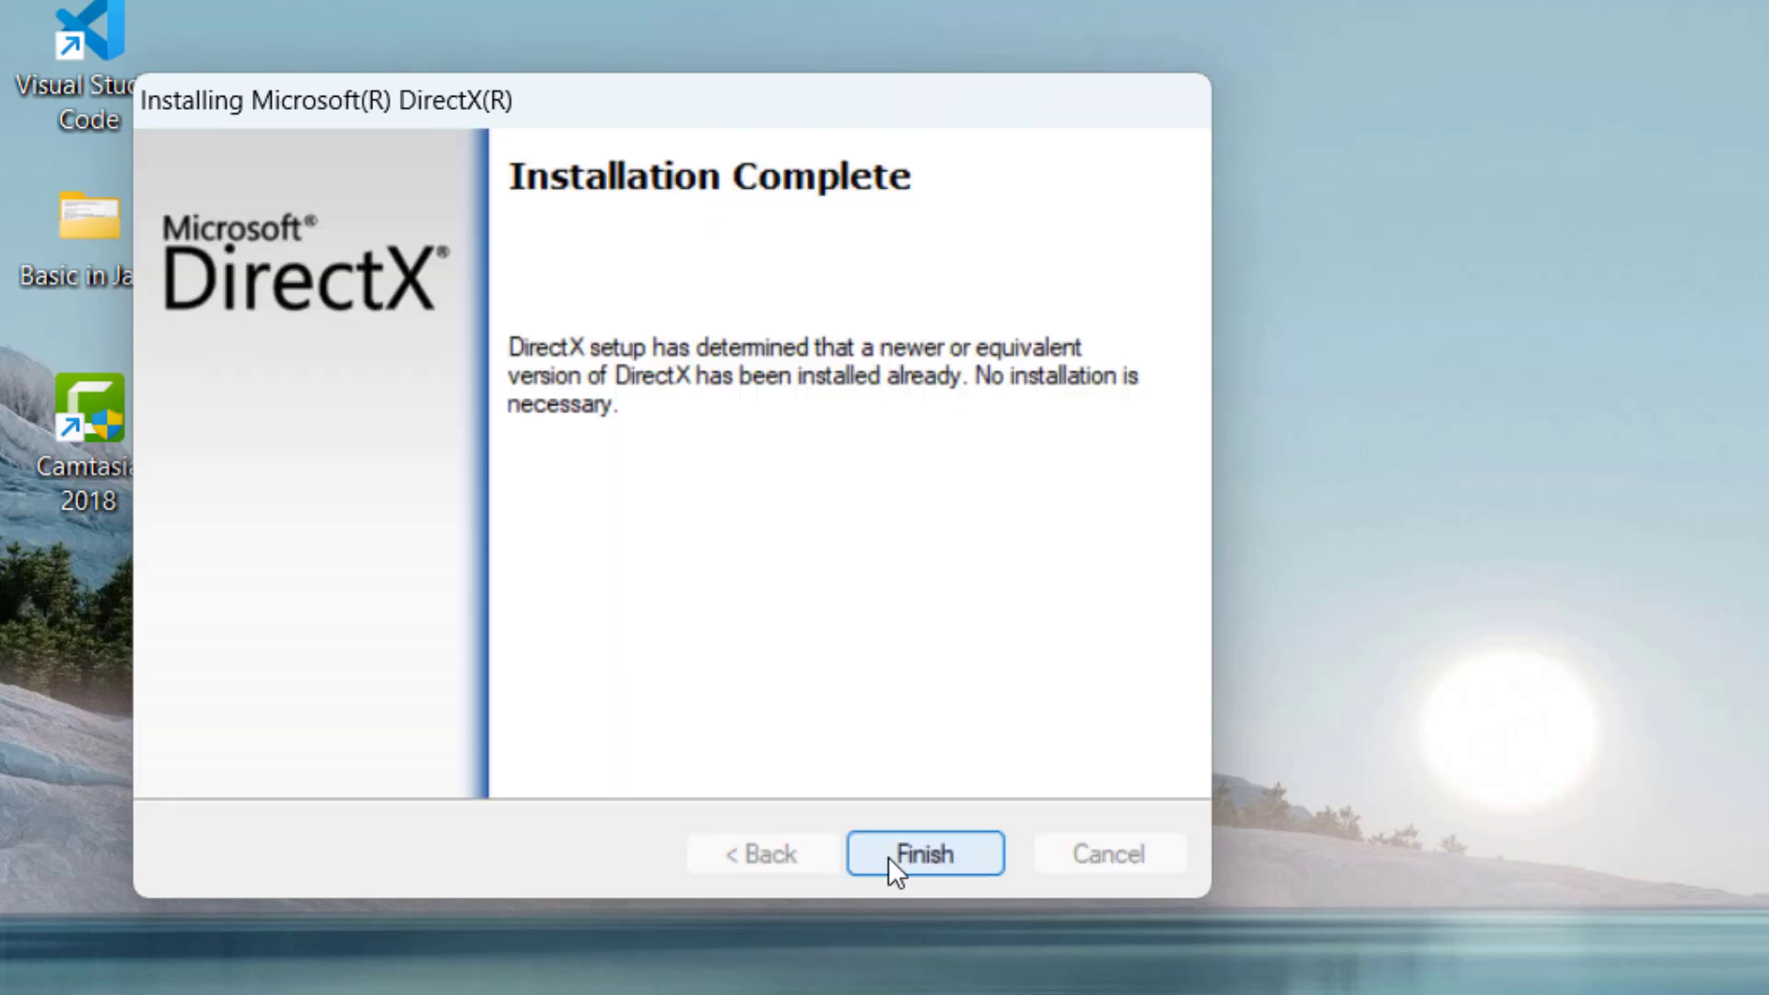
click(976, 854)
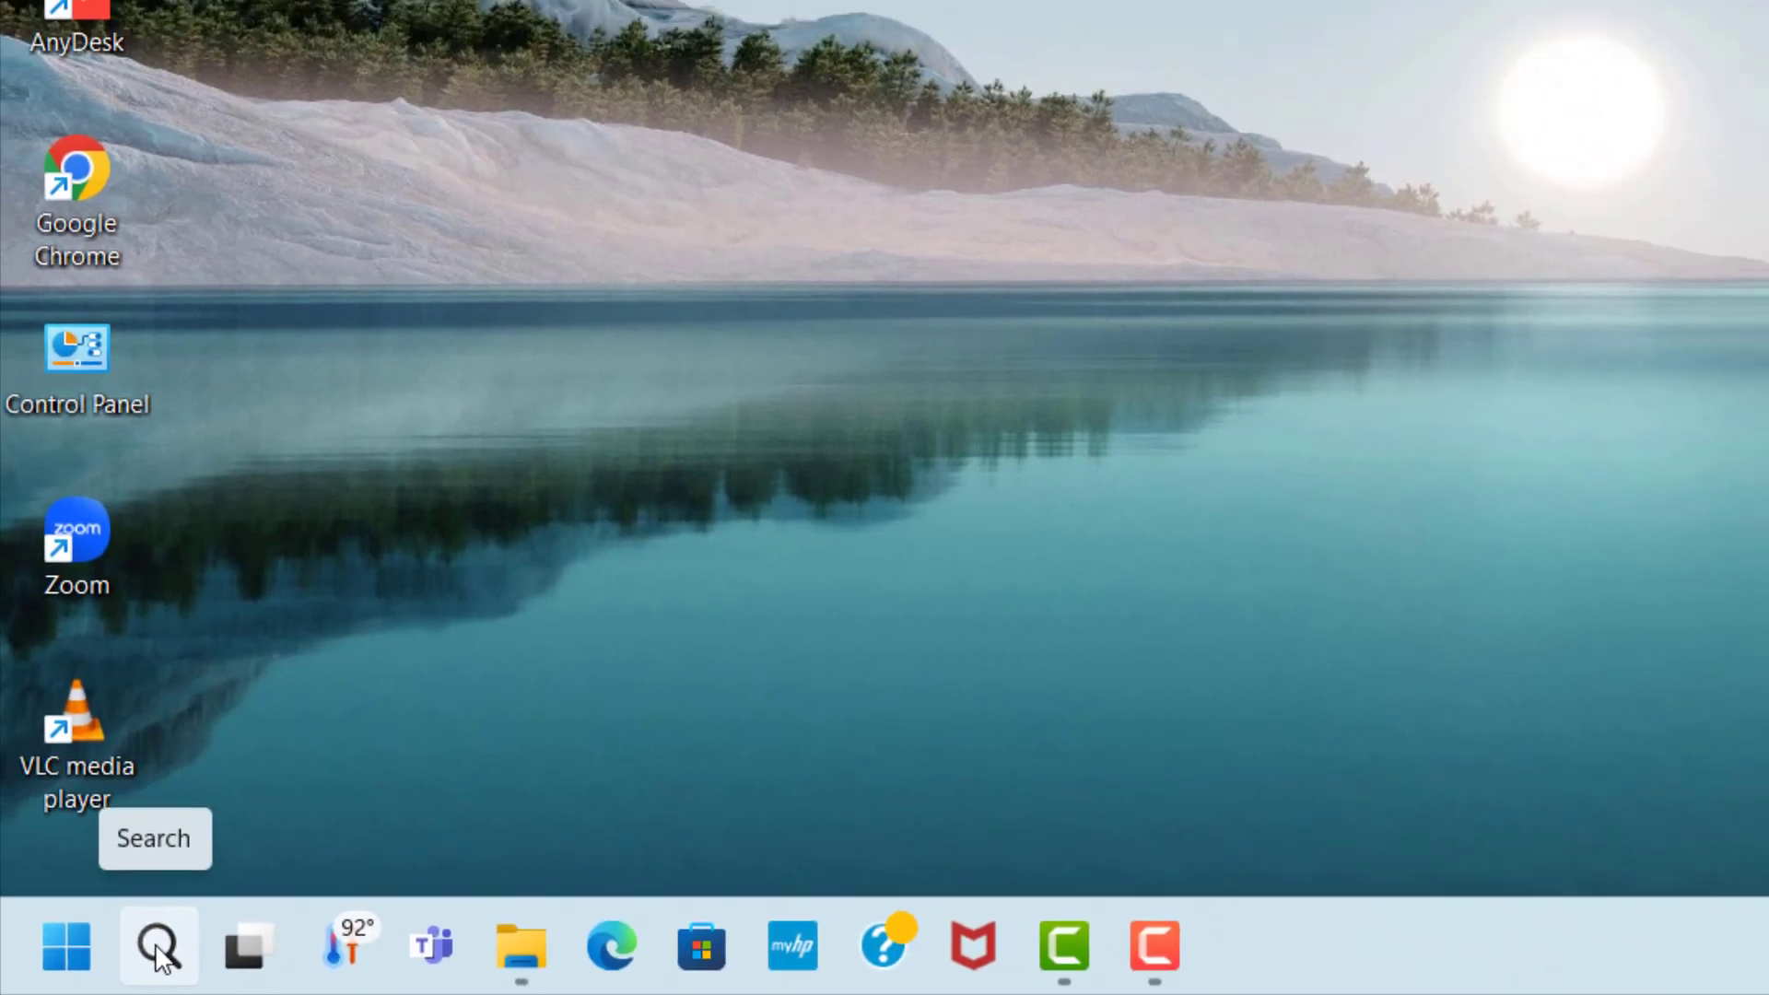
Search Windows for Device Manager, open it and expand the Display adapters category.
click(163, 941)
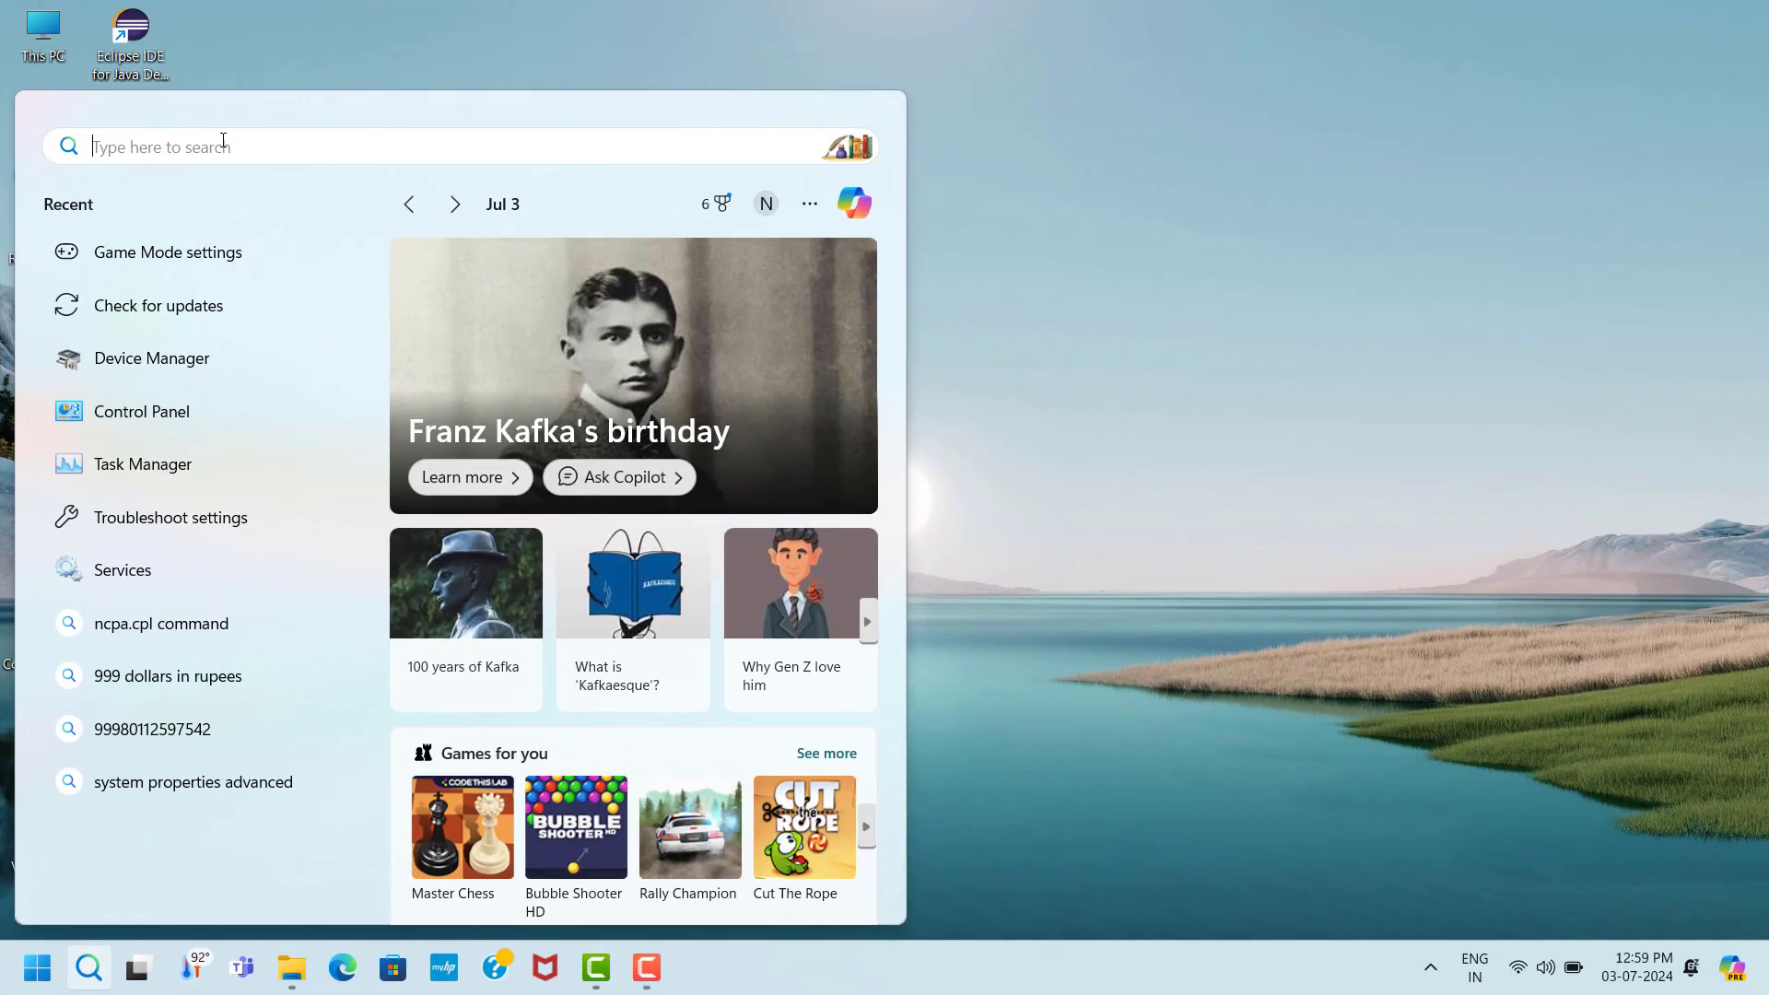
text(device Manager)
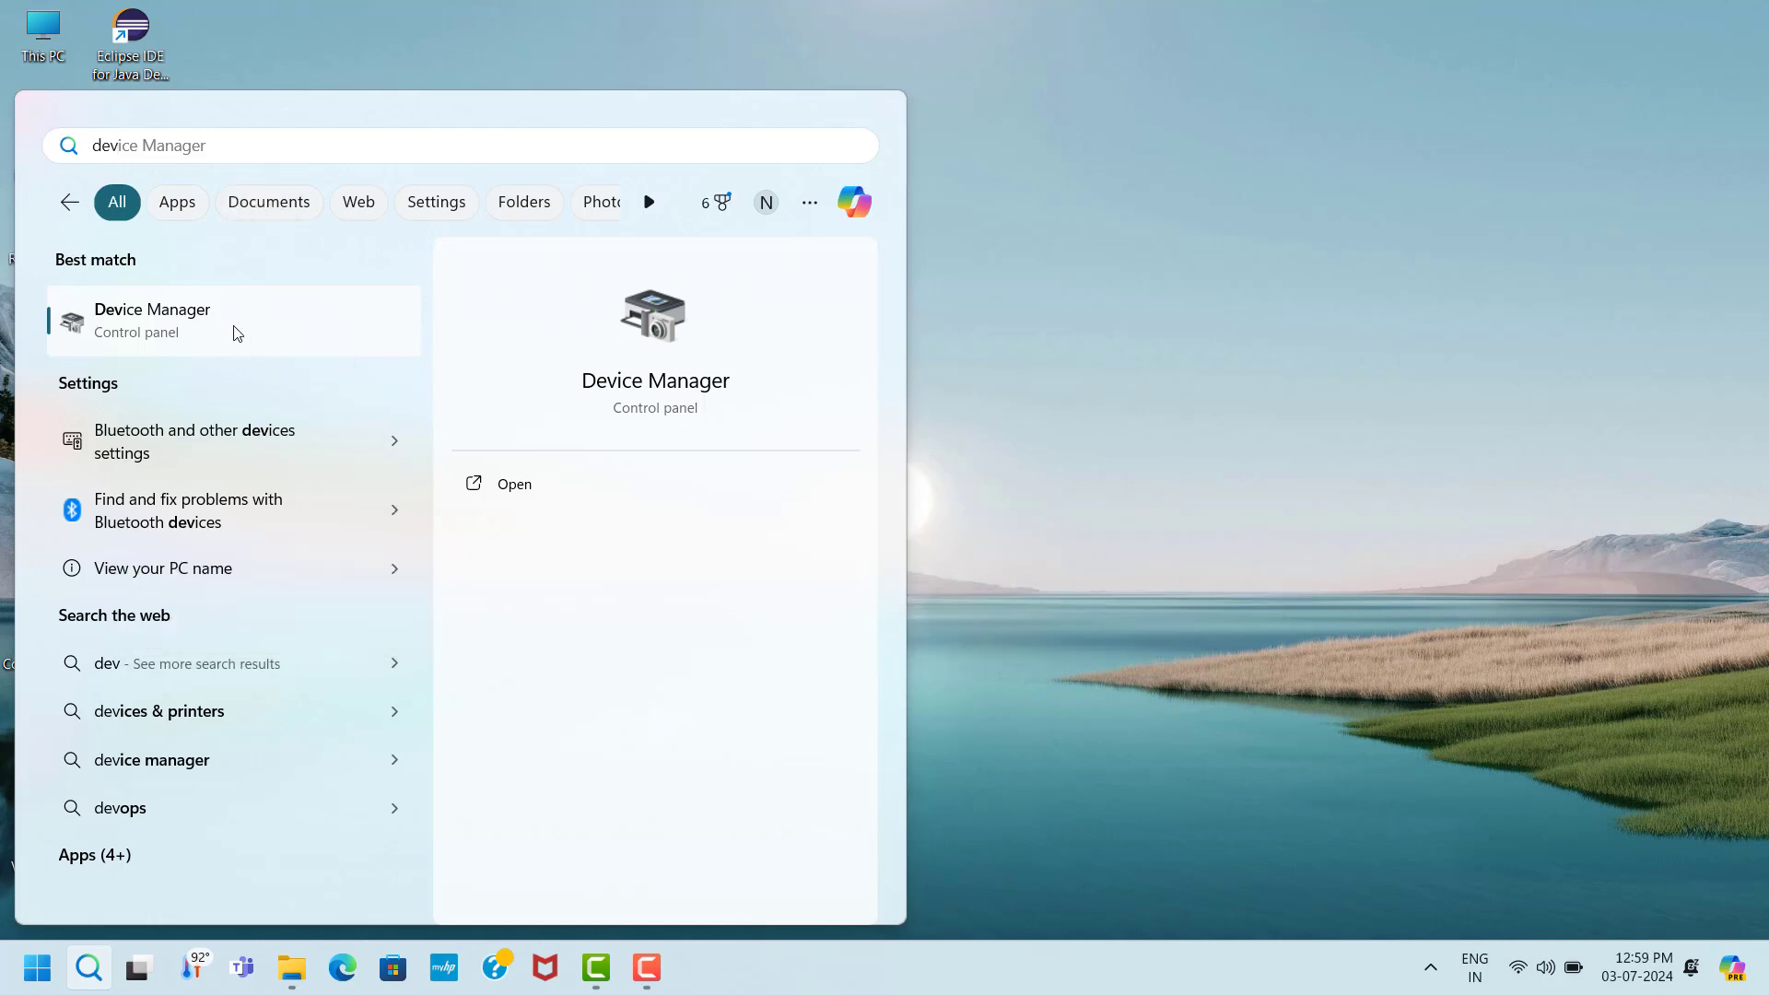
click(235, 340)
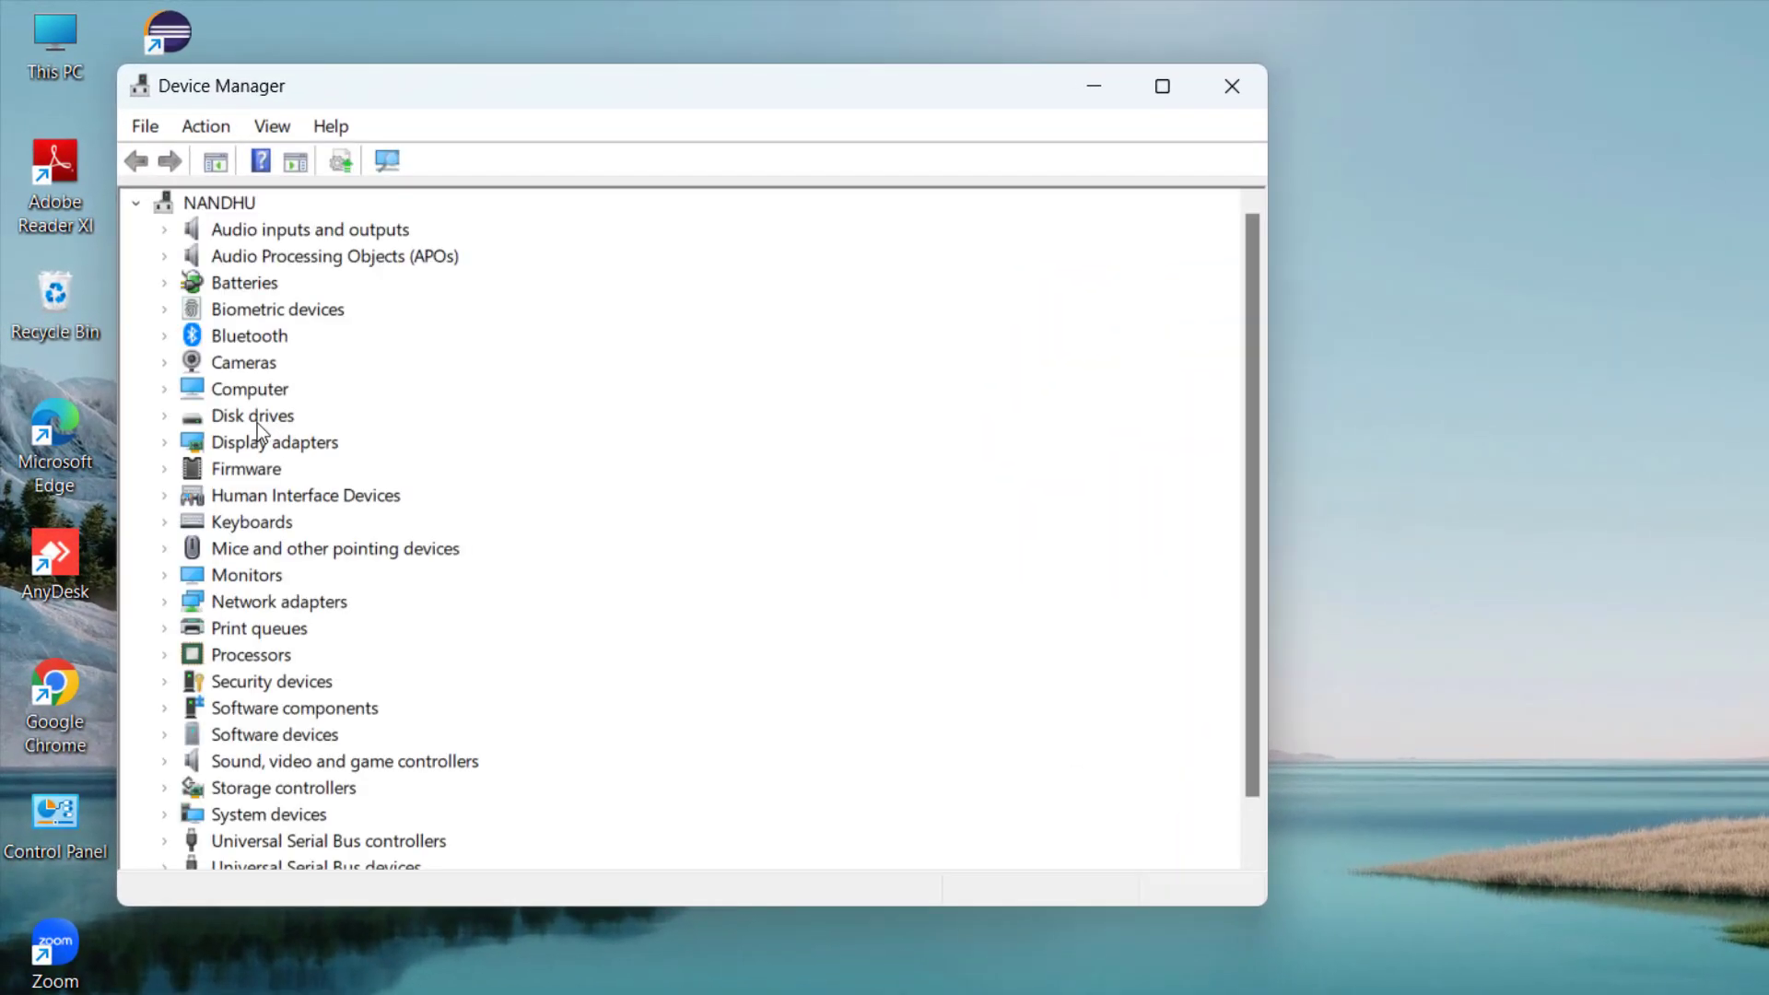
click(267, 446)
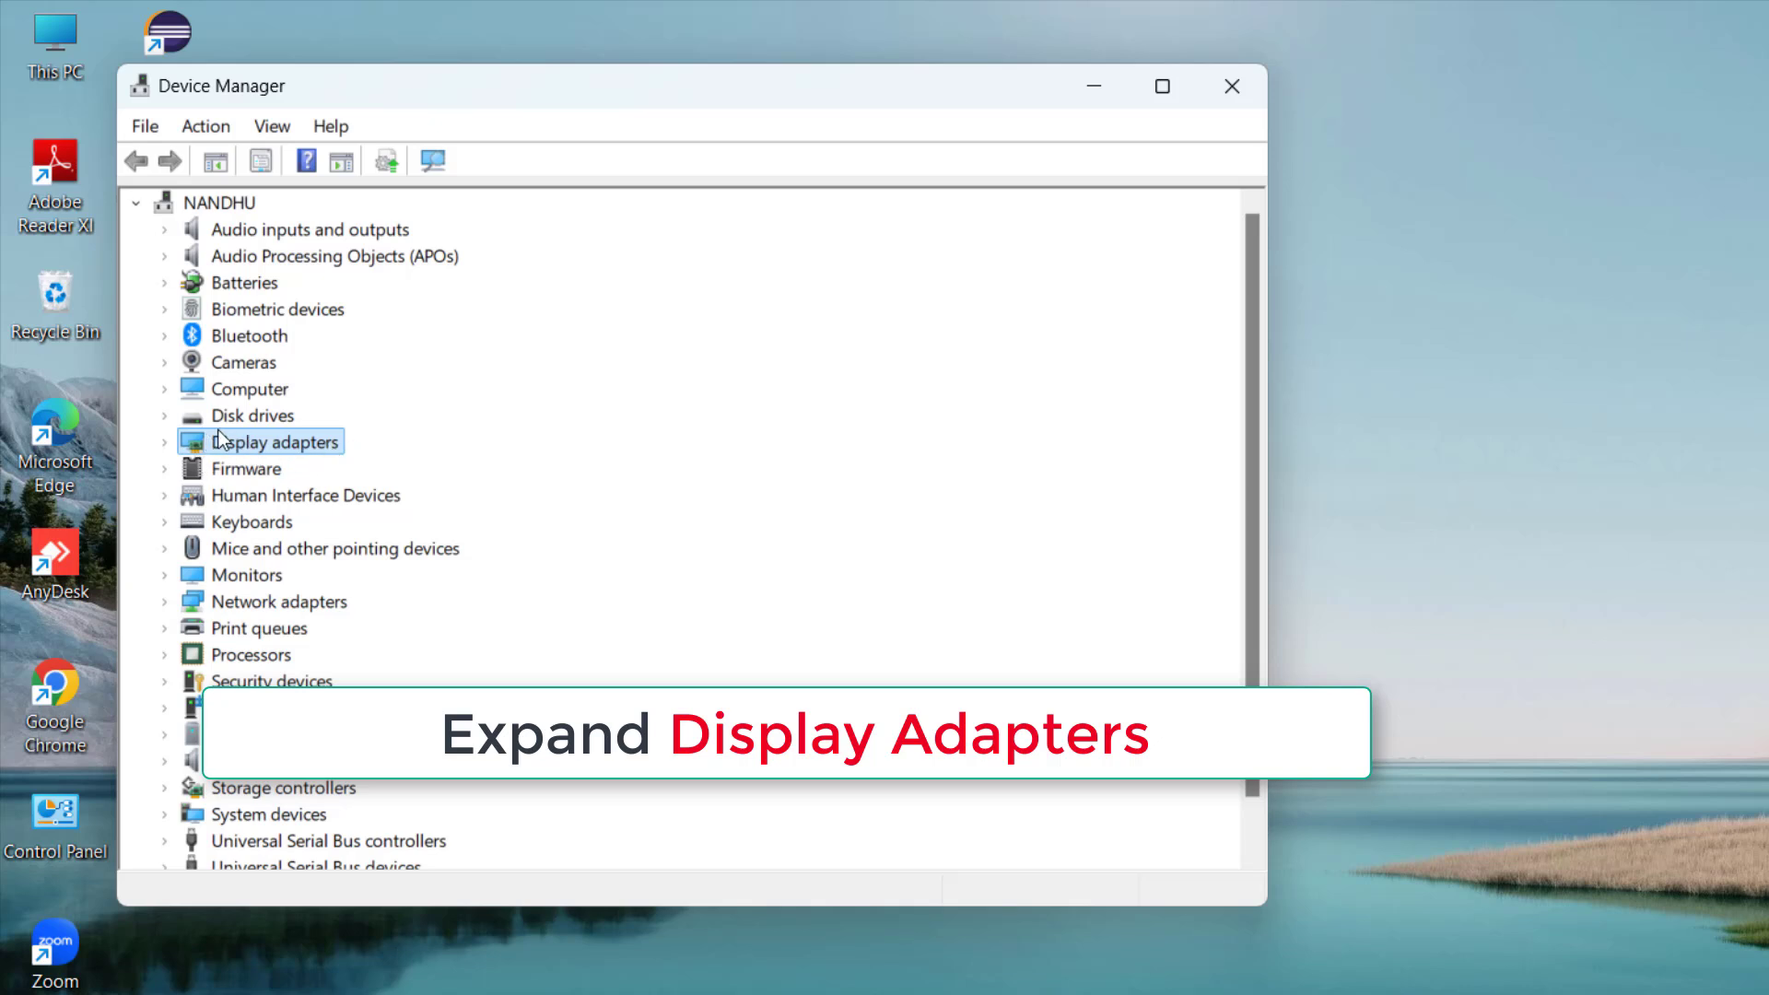
click(164, 441)
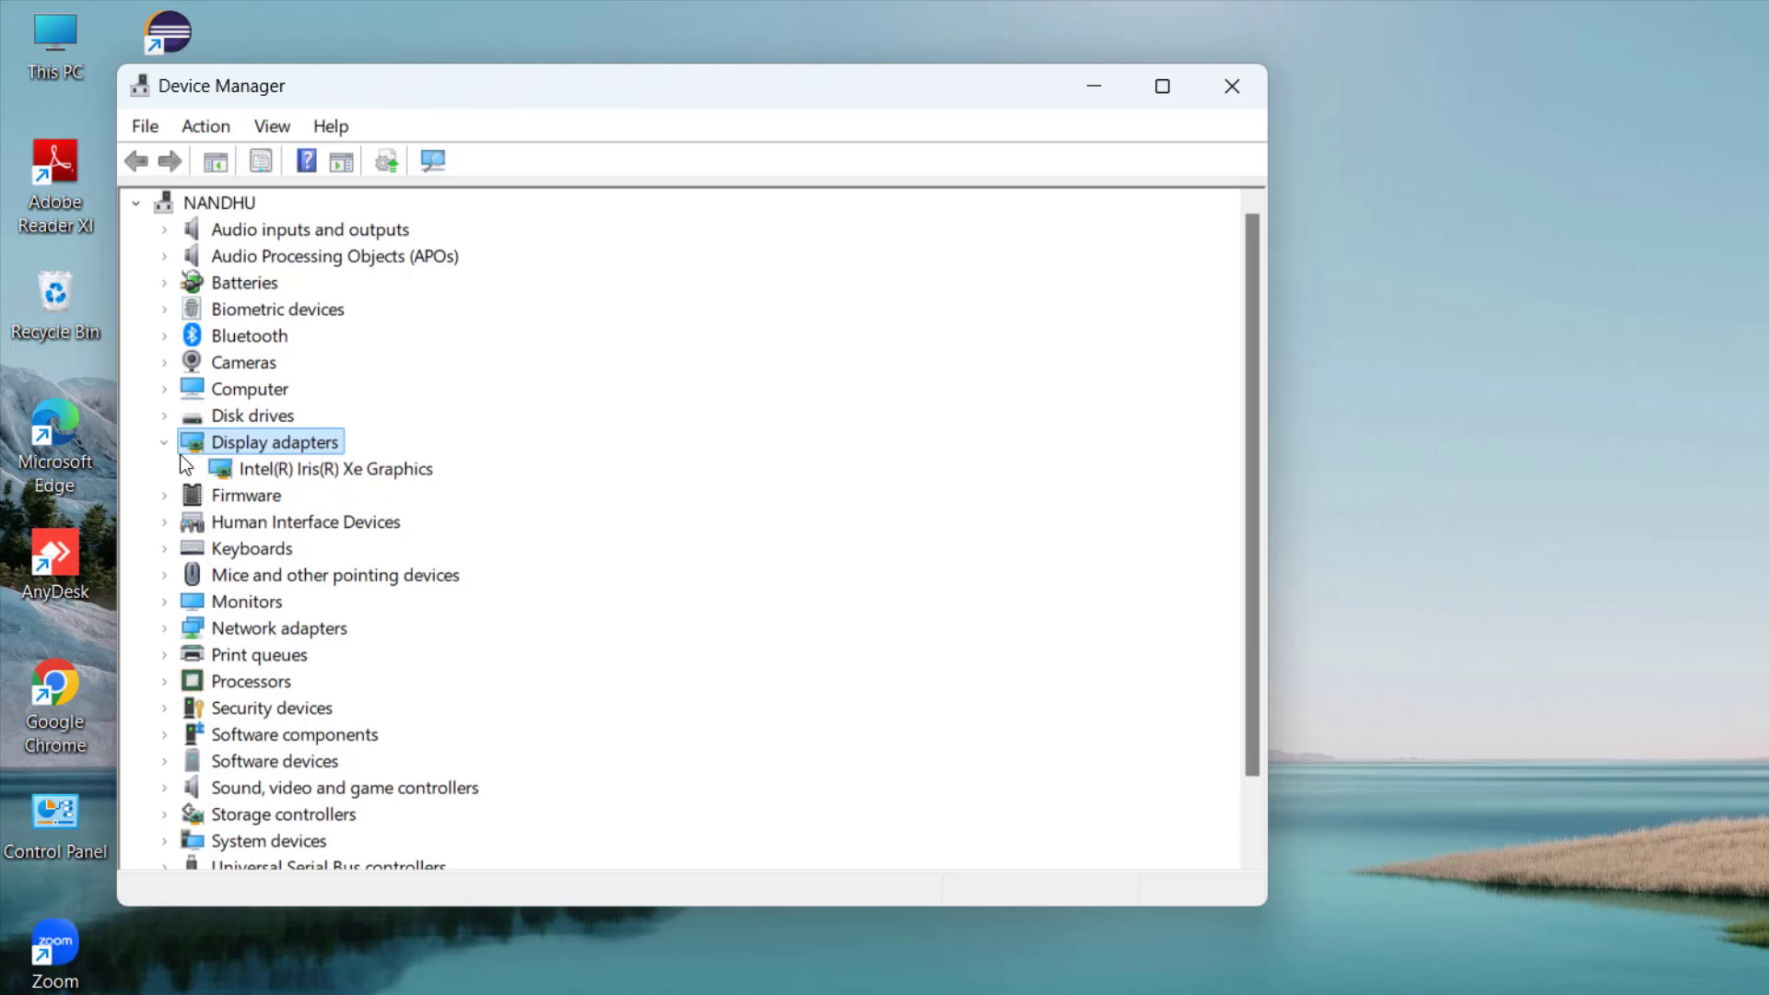
Update the Intel(R) Iris(R) Xe Graphics driver manually, picking Intel(R) Iris(R) Xe Graphics from the list of available drivers on the computer.
click(253, 471)
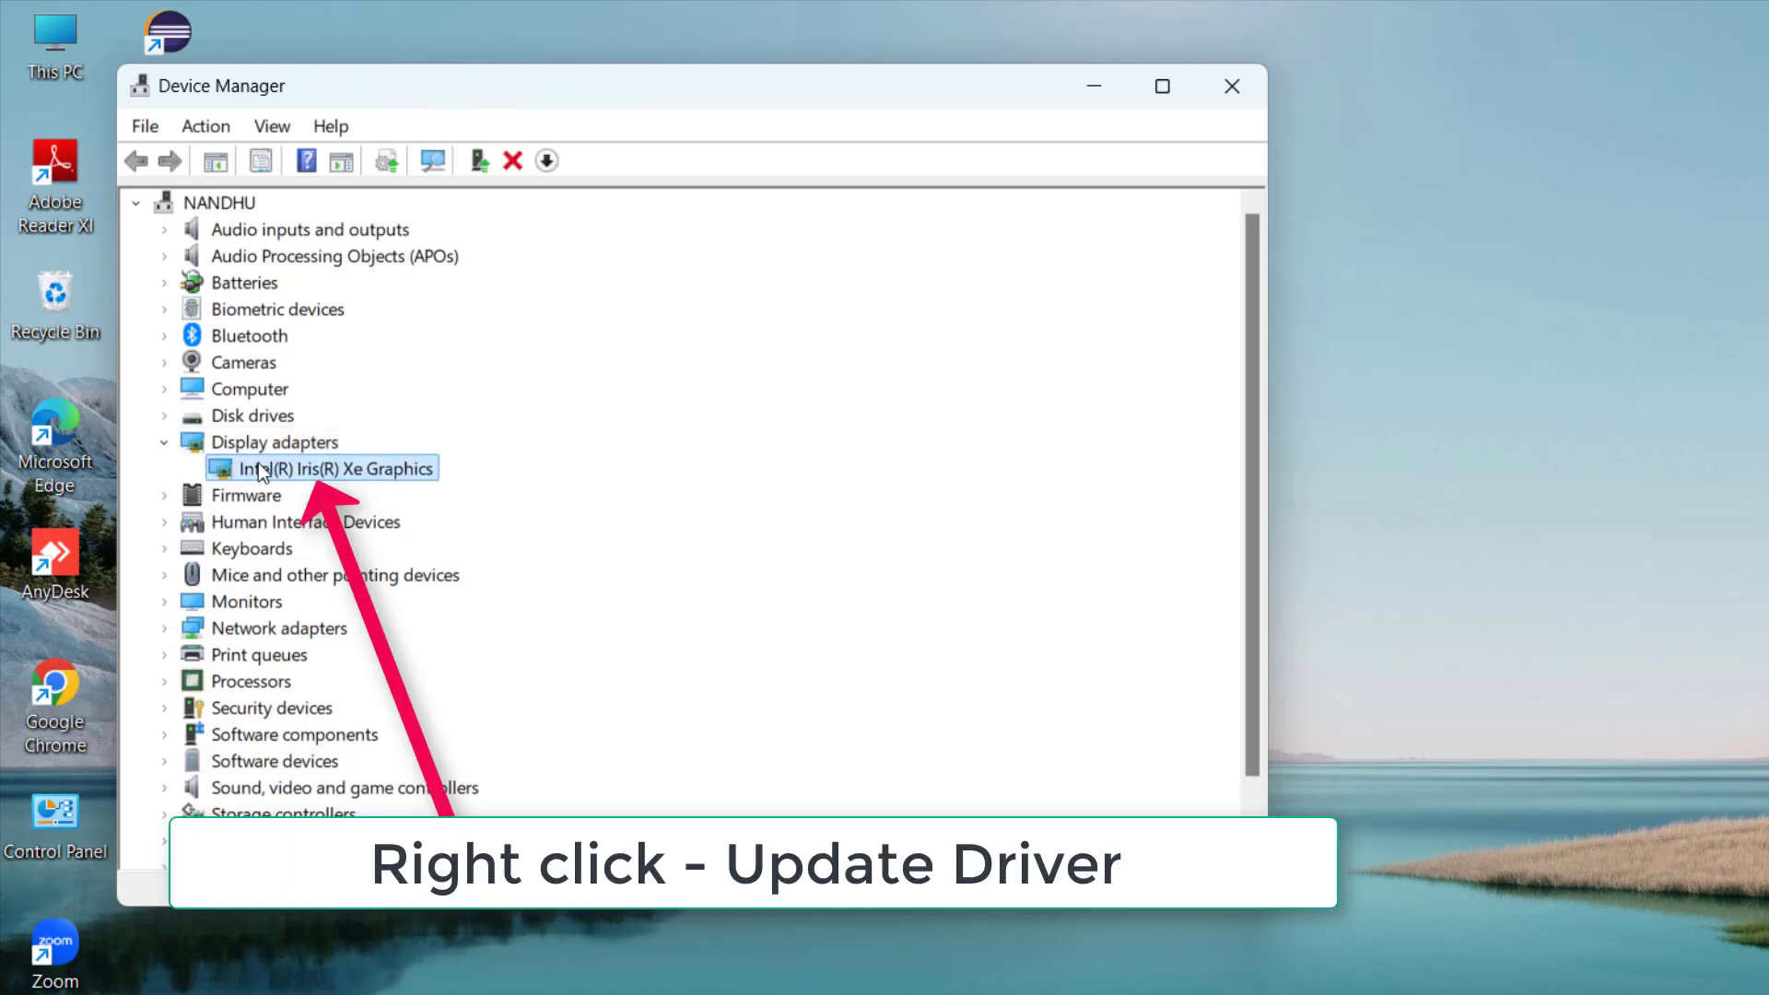
right_click(412, 470)
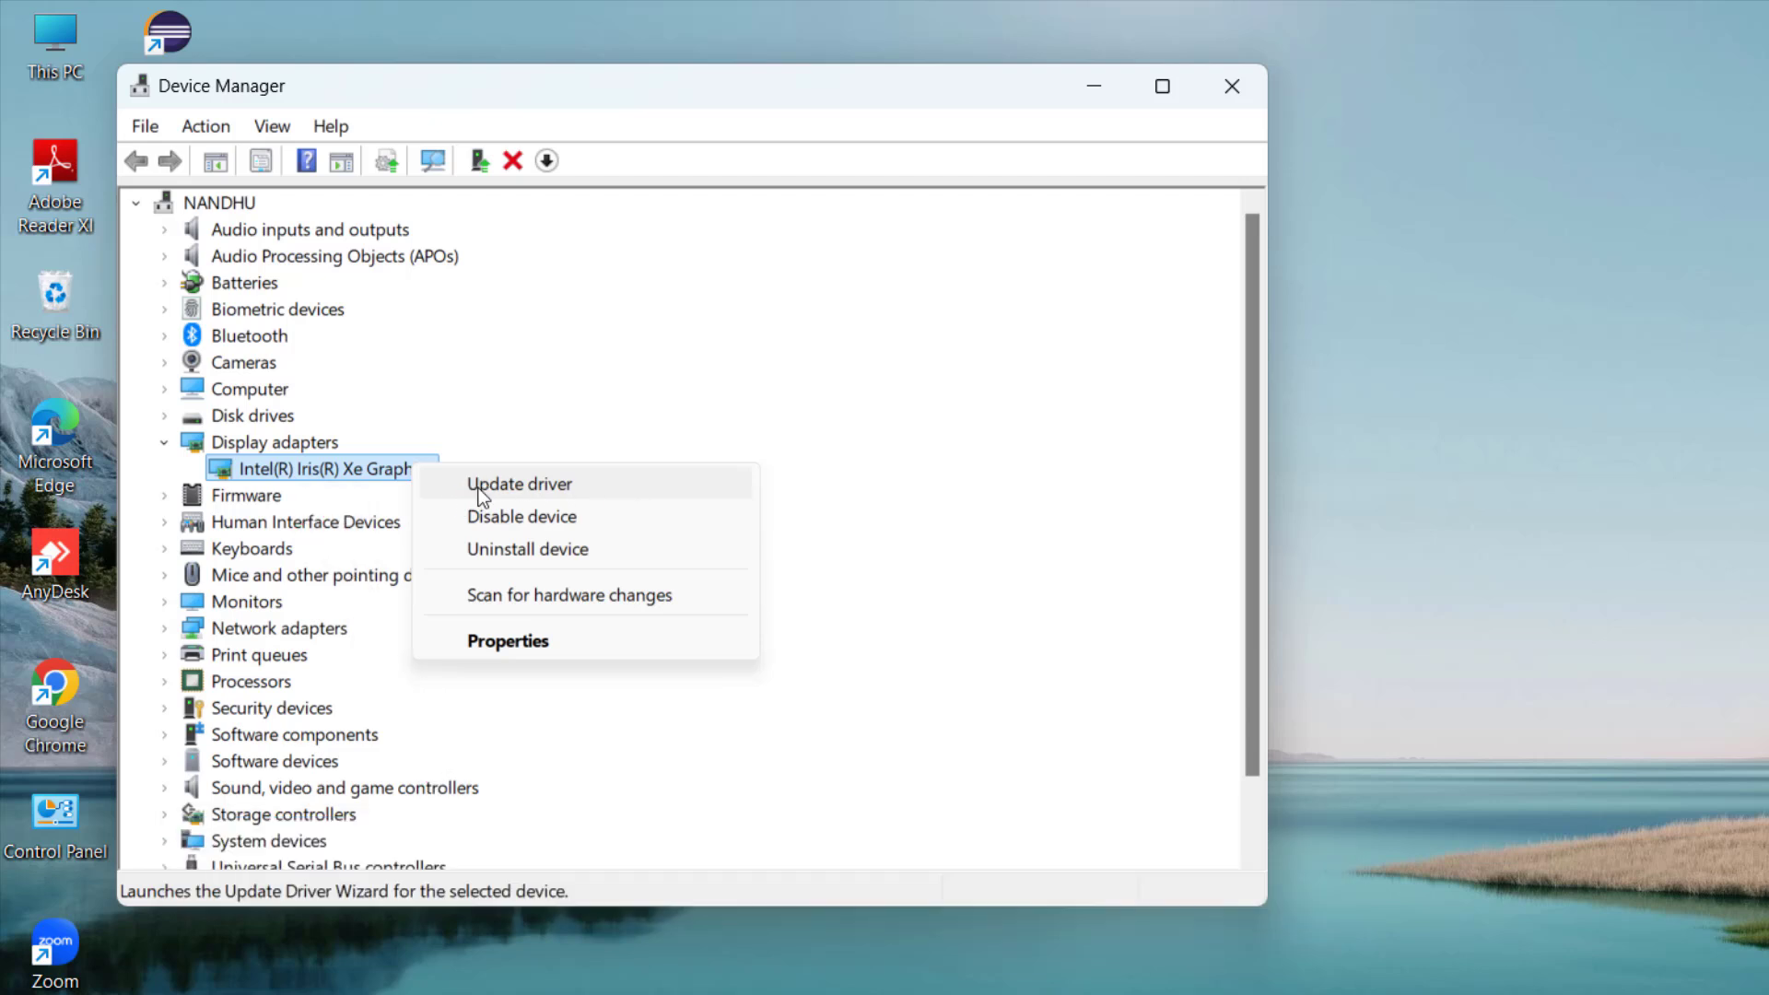
click(600, 489)
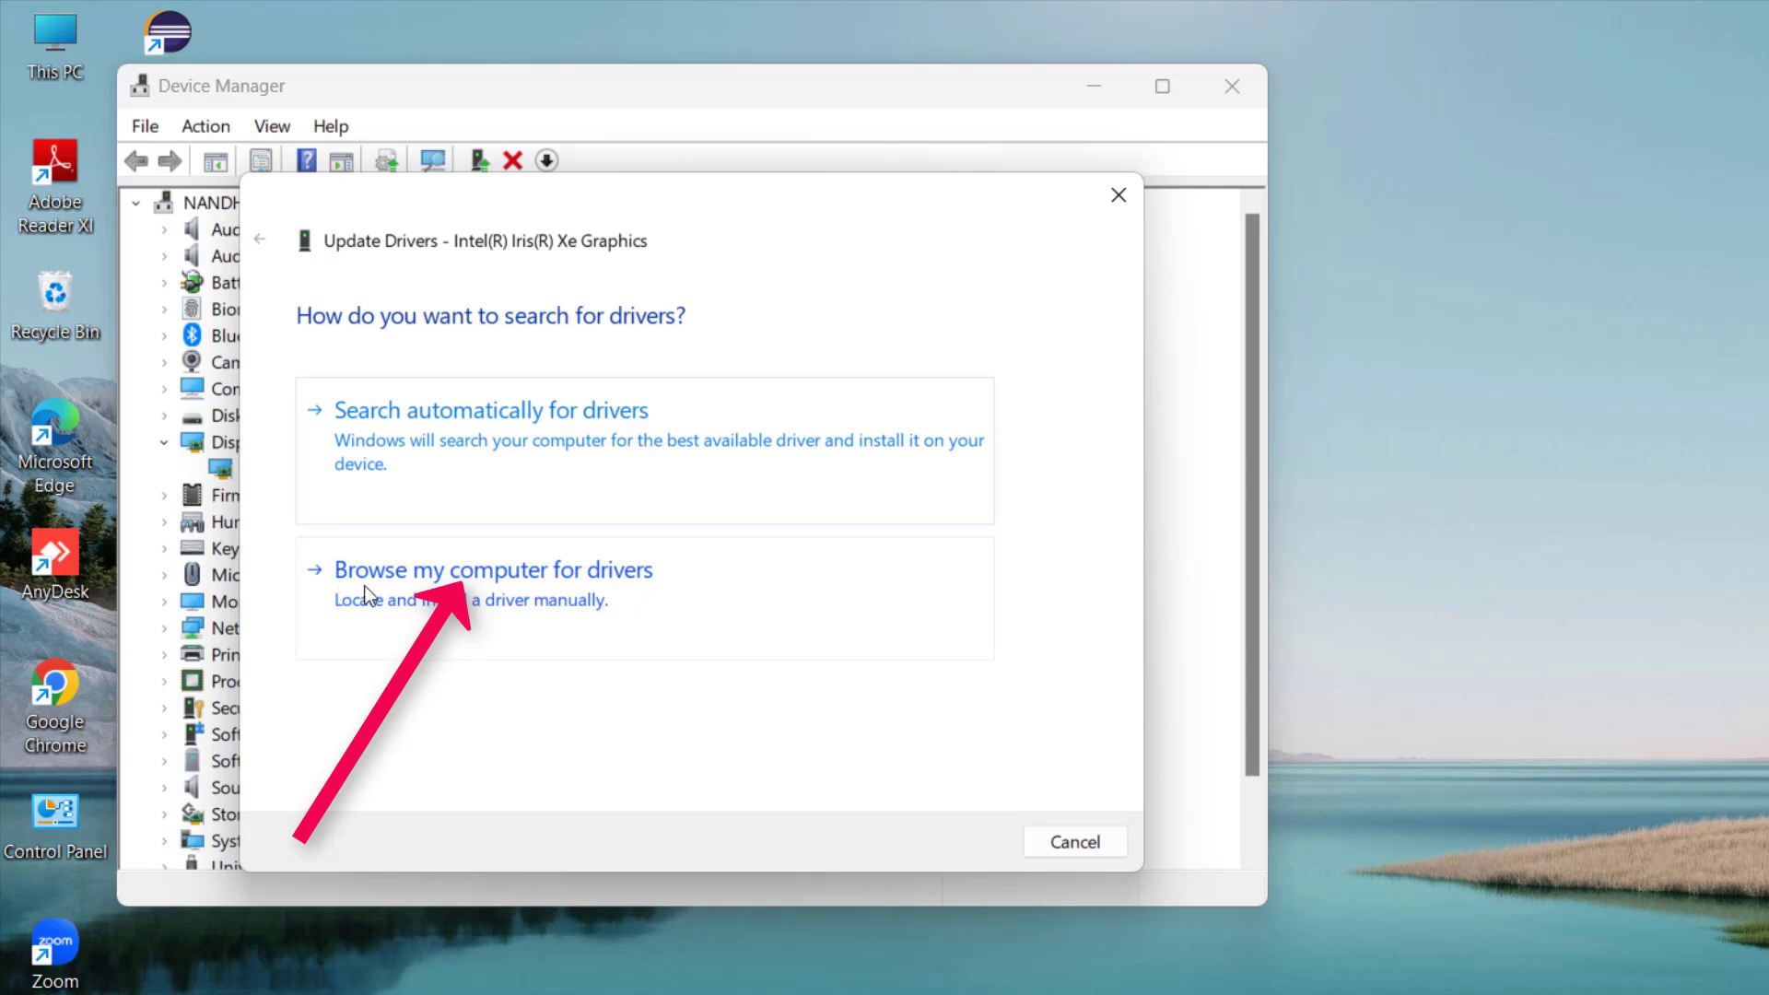
click(539, 572)
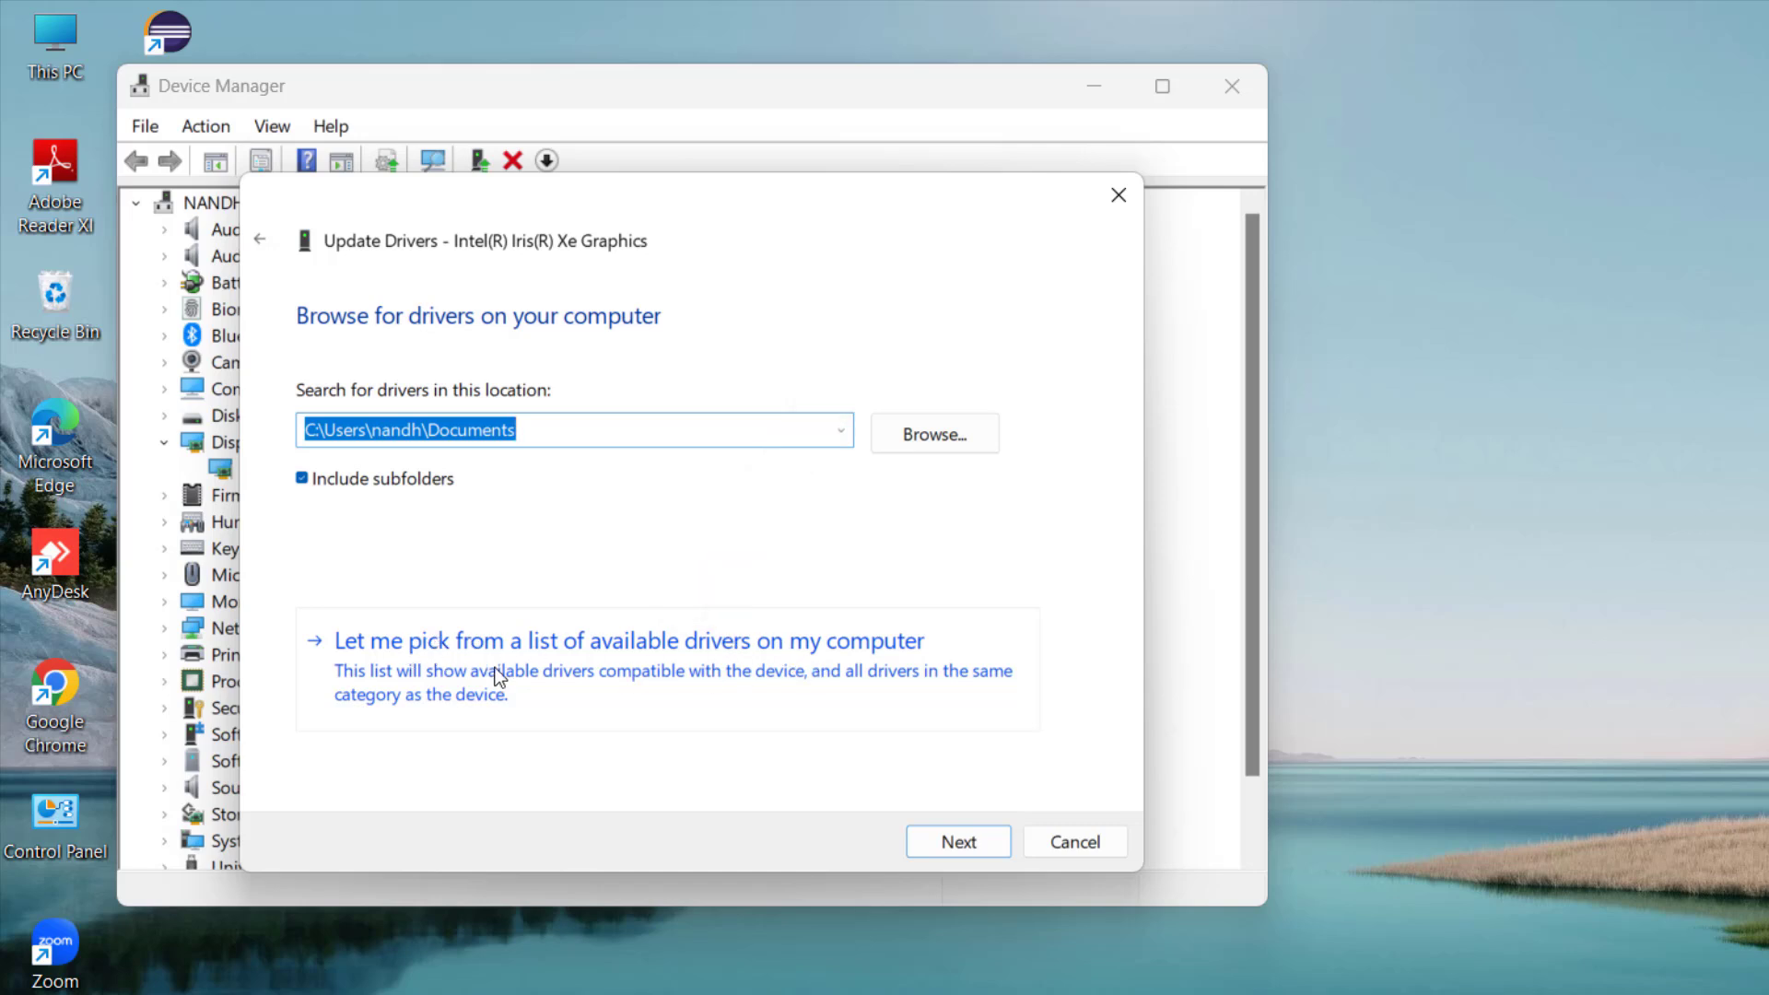
click(715, 665)
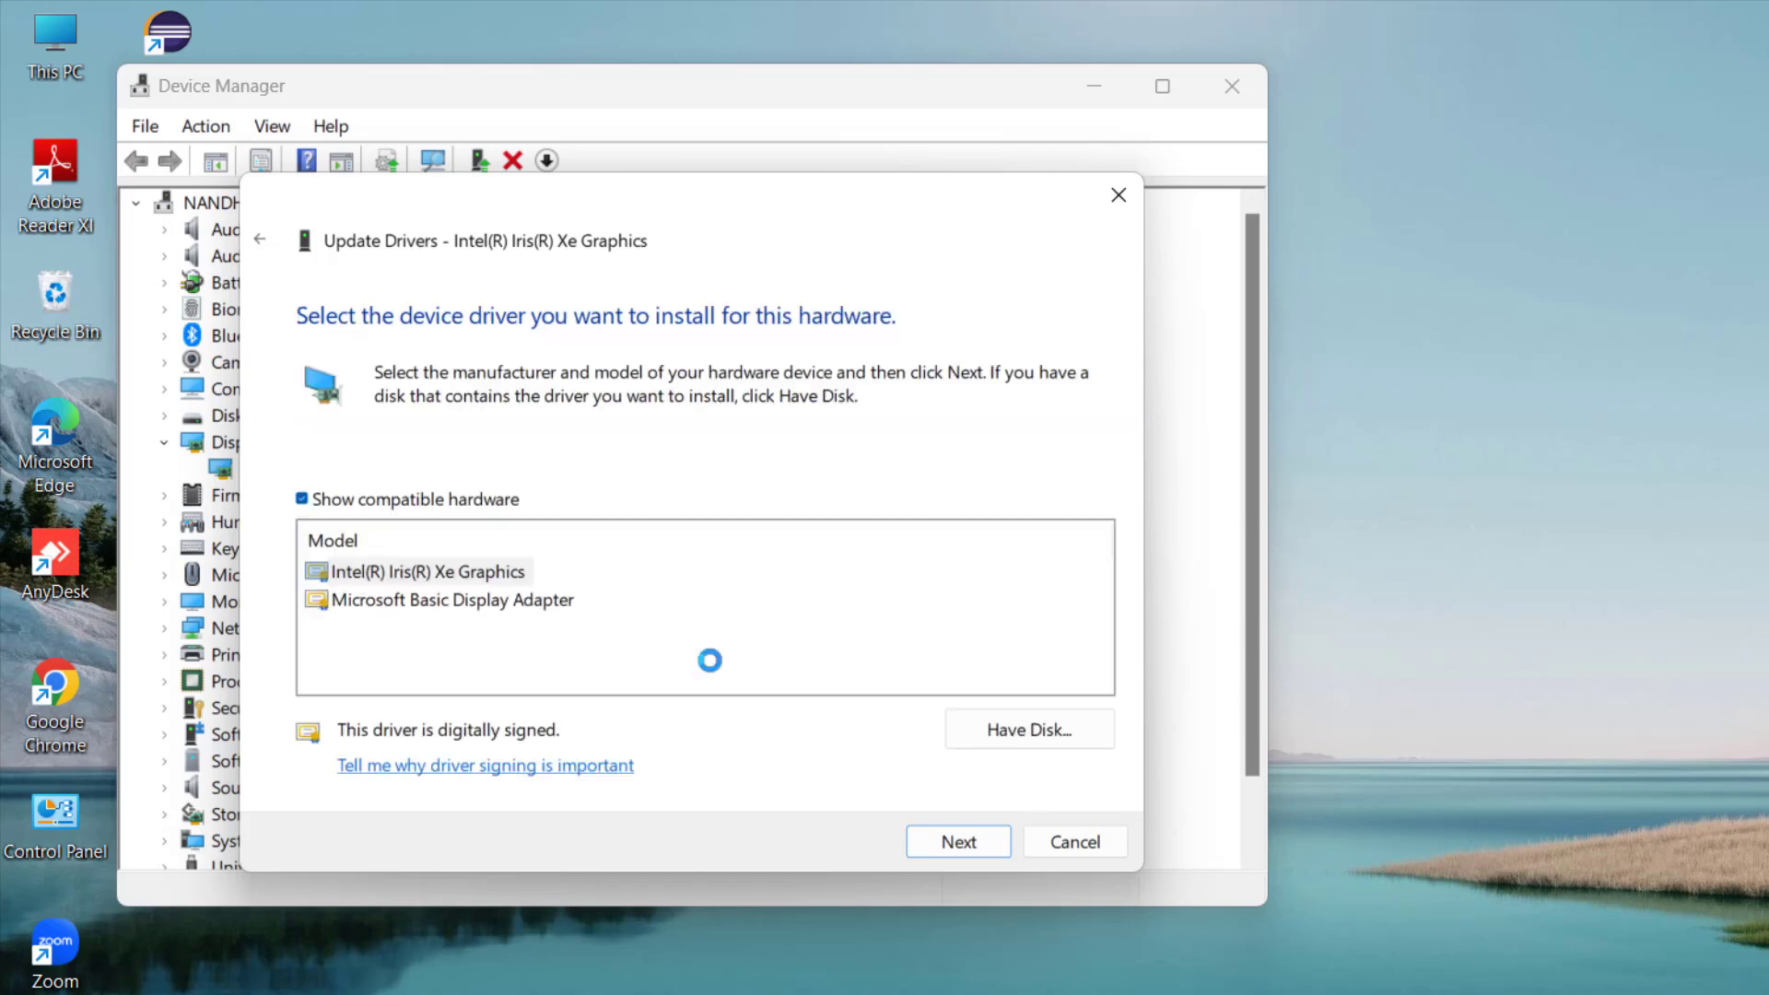
click(413, 581)
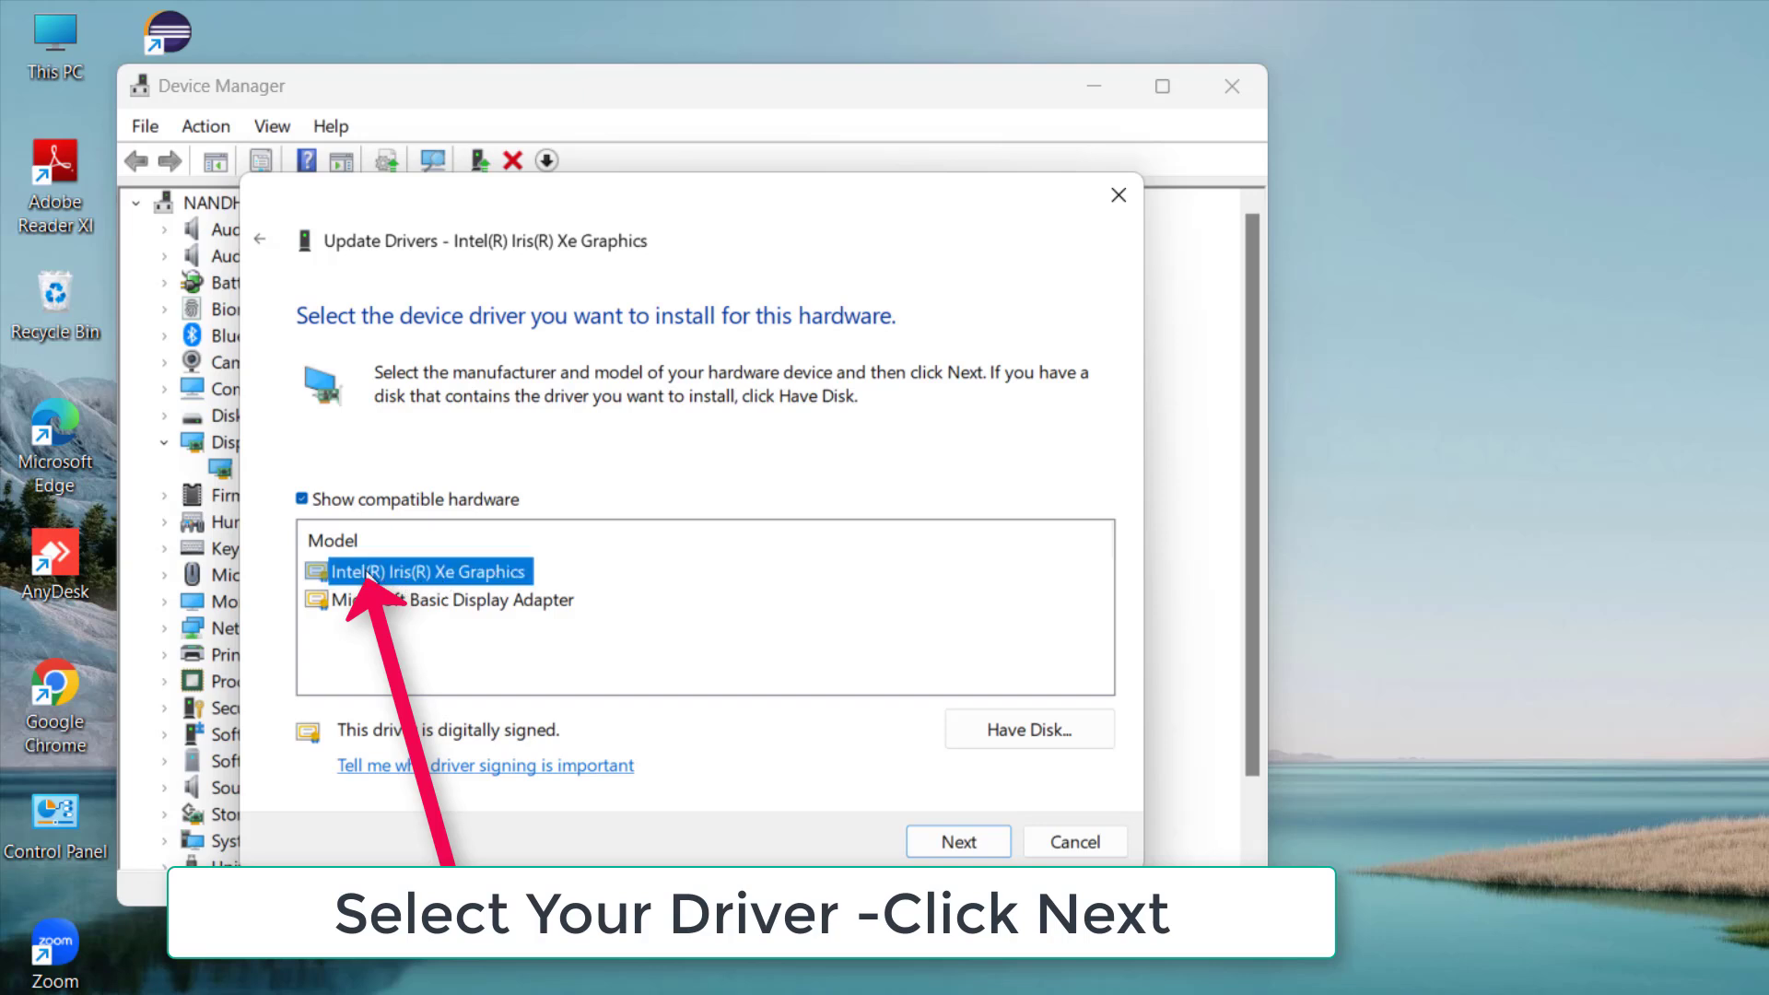
click(958, 842)
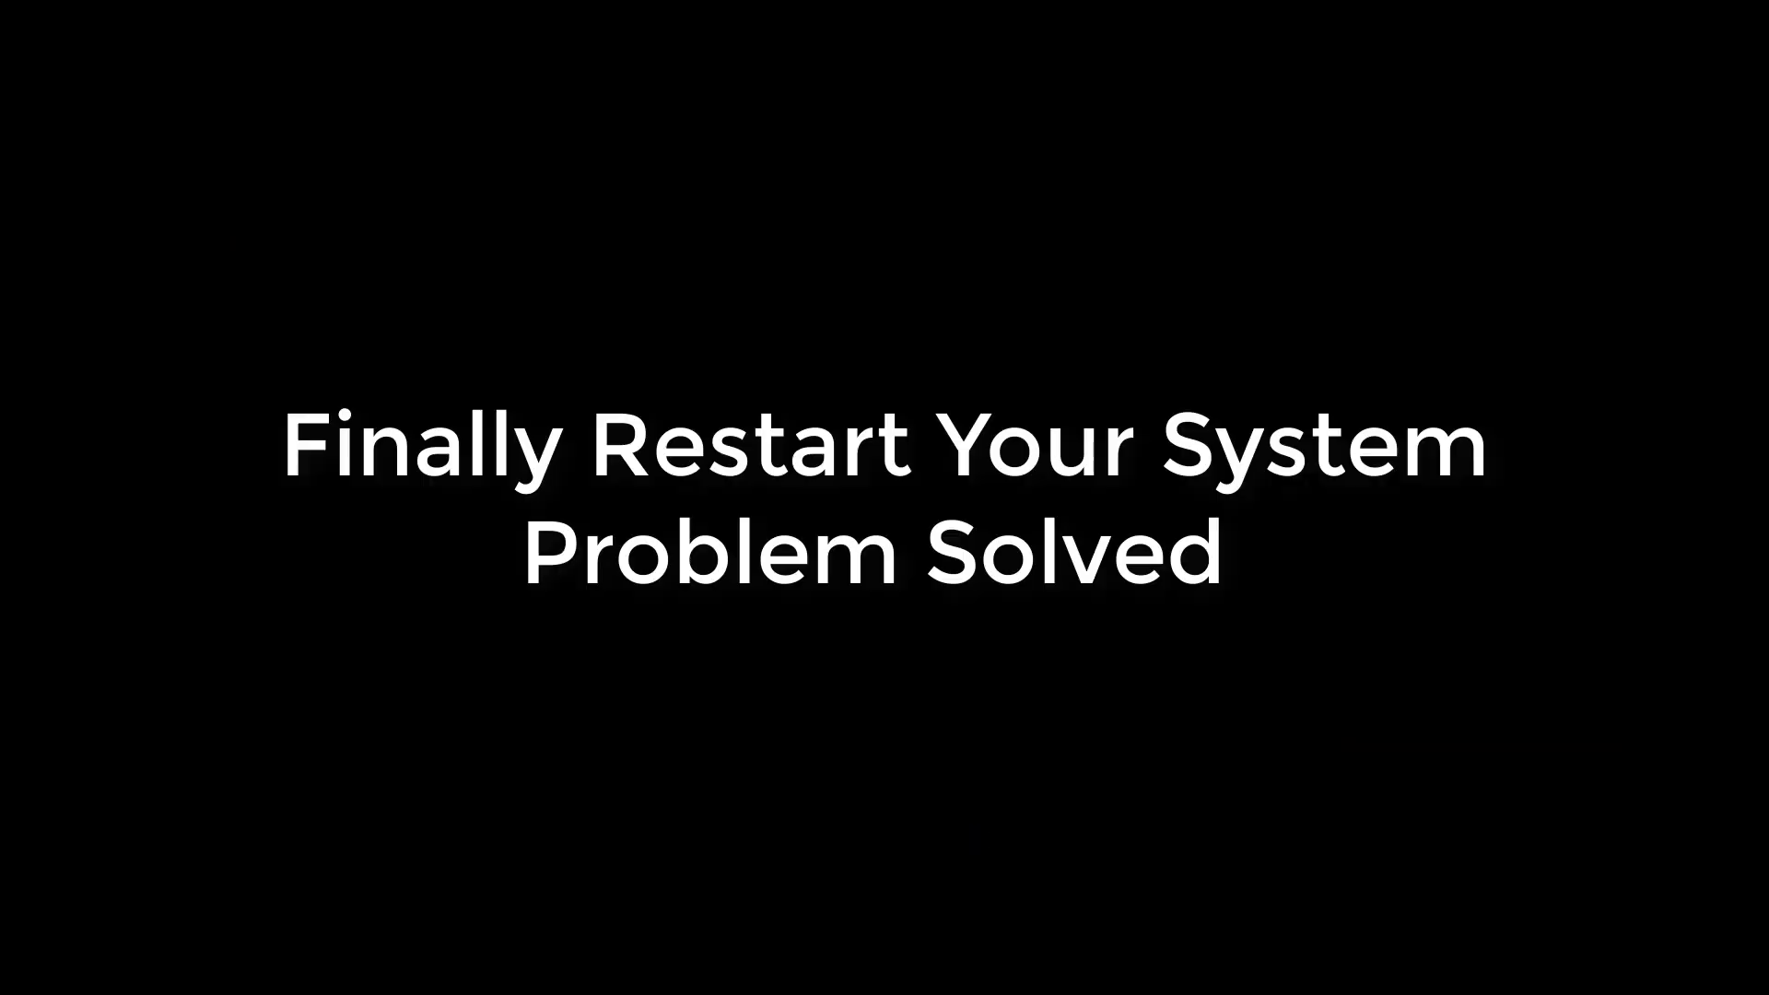